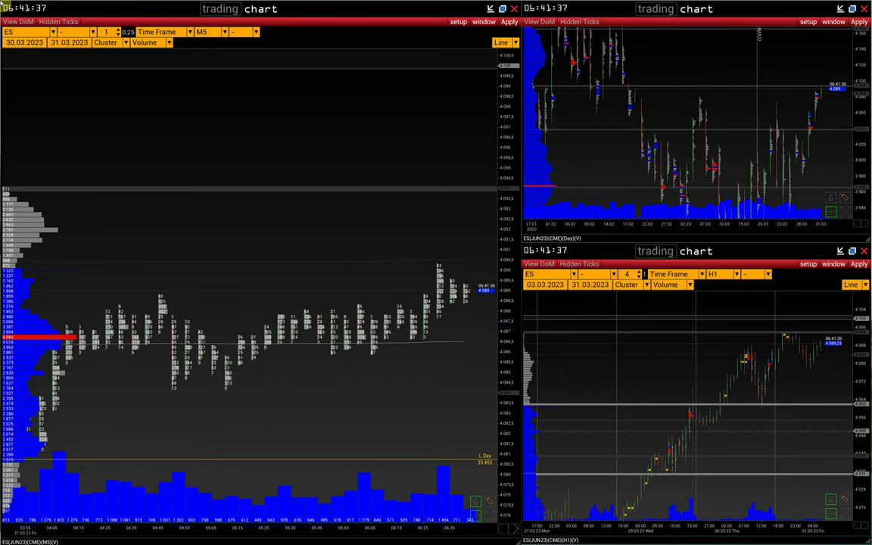
Switch the large ES chart from Time Frame to Reverse Chart and apply the change.
left_click(169, 34)
left_click(175, 71)
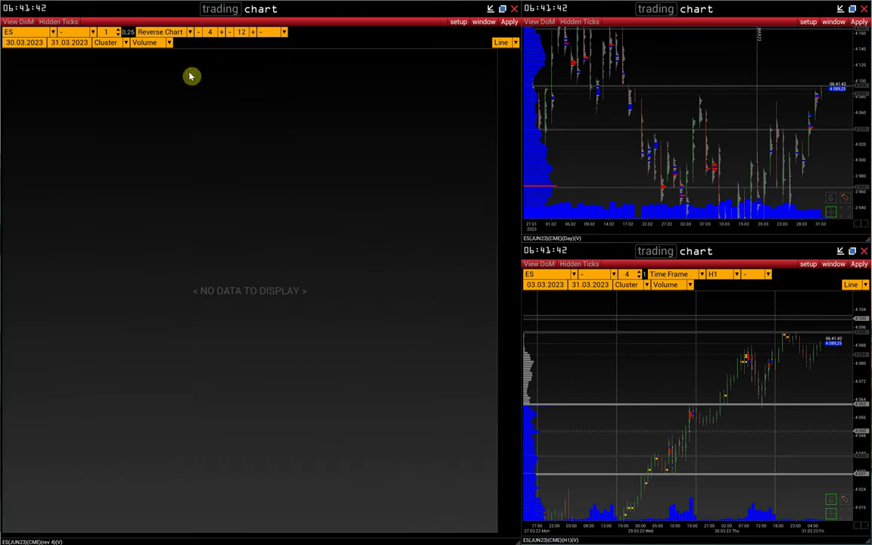
left_click(509, 24)
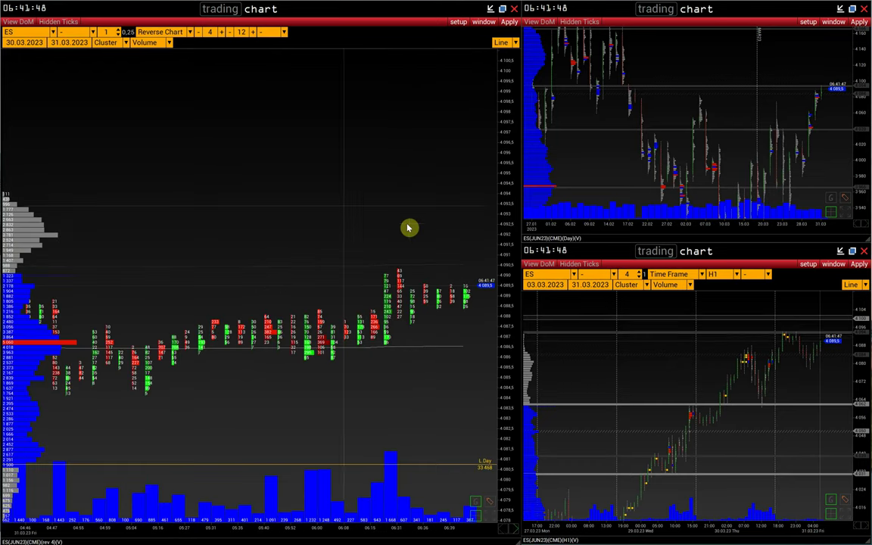
Try the Double Cluster, Box and Bar display styles on the ES reverse chart.
left_click(106, 42)
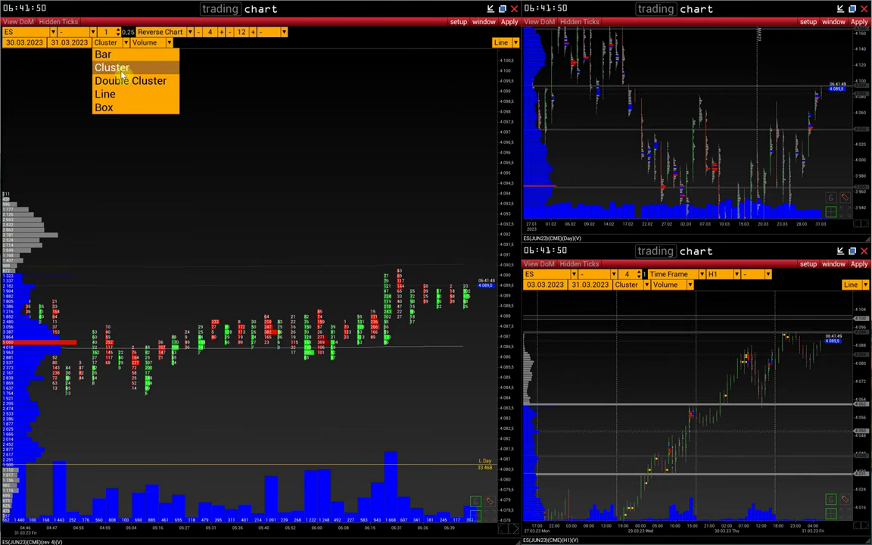
left_click(121, 80)
left_click(110, 43)
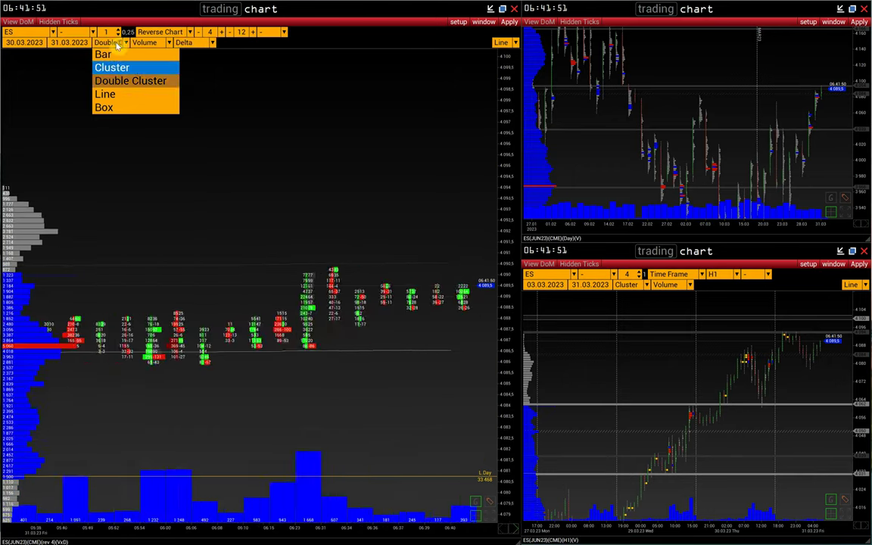
left_click(127, 106)
left_click(105, 43)
left_click(114, 50)
Set the display style of the ES reverse chart to Line.
left_click(104, 42)
left_click(121, 93)
left_click_drag(316, 531, 267, 533)
left_click_drag(368, 398, 416, 403)
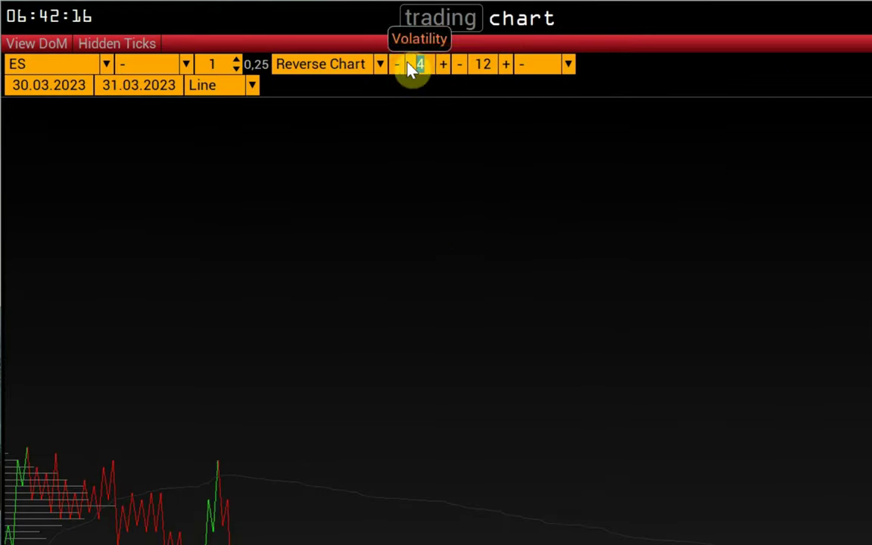
Examine the reverse chart's Volatility and Model parameters alongside the price swings they produce.
left_click(413, 66)
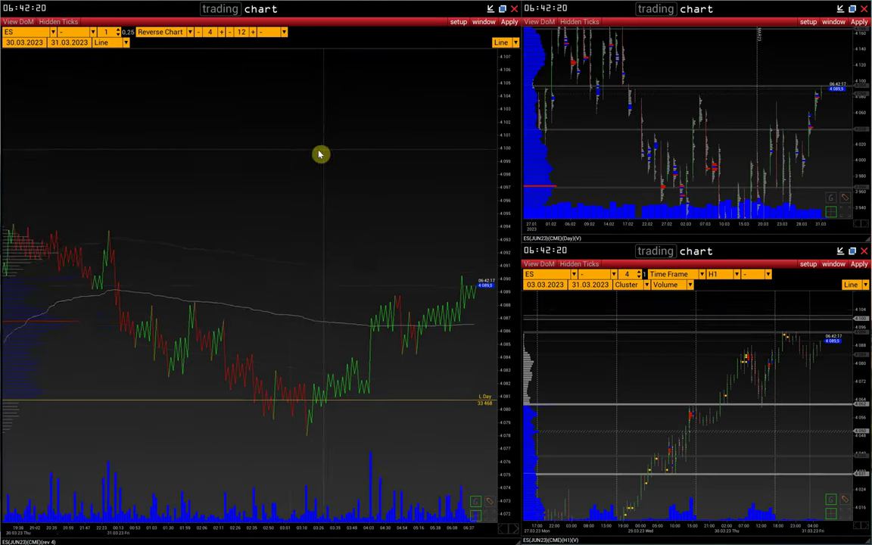
left_click_drag(320, 154, 270, 146)
left_click(210, 33)
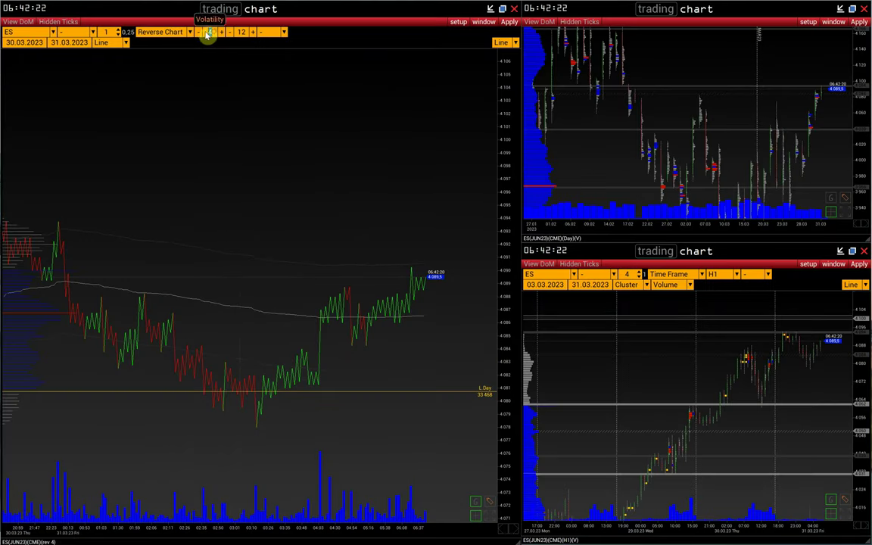
left_click_drag(393, 528, 386, 529)
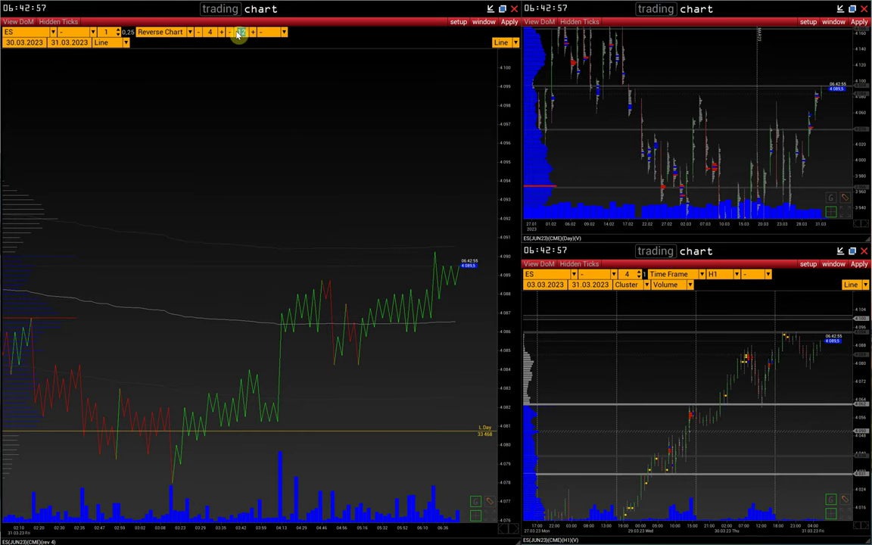
left_click(245, 32)
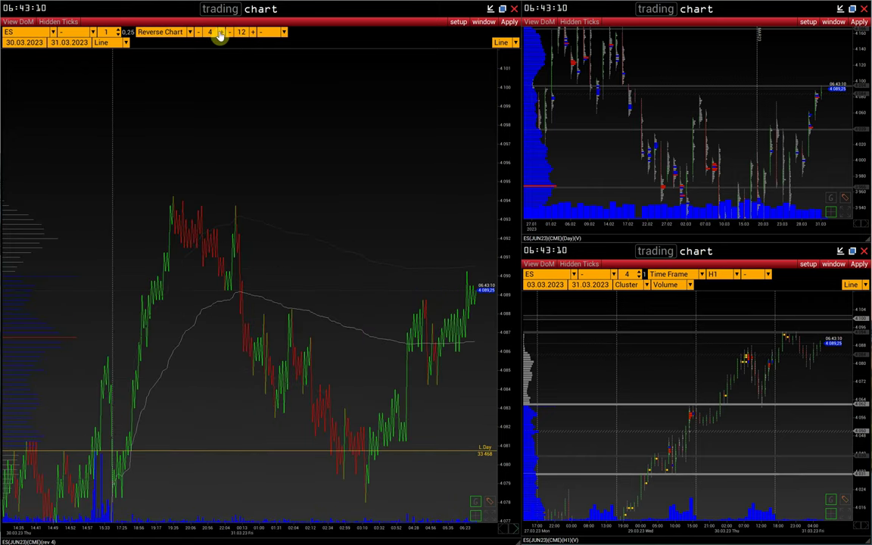
Raise the reverse chart's Volatility to 10 and compare the resulting swings.
left_click(221, 33)
left_click(223, 33)
left_click(225, 35)
left_click(225, 35)
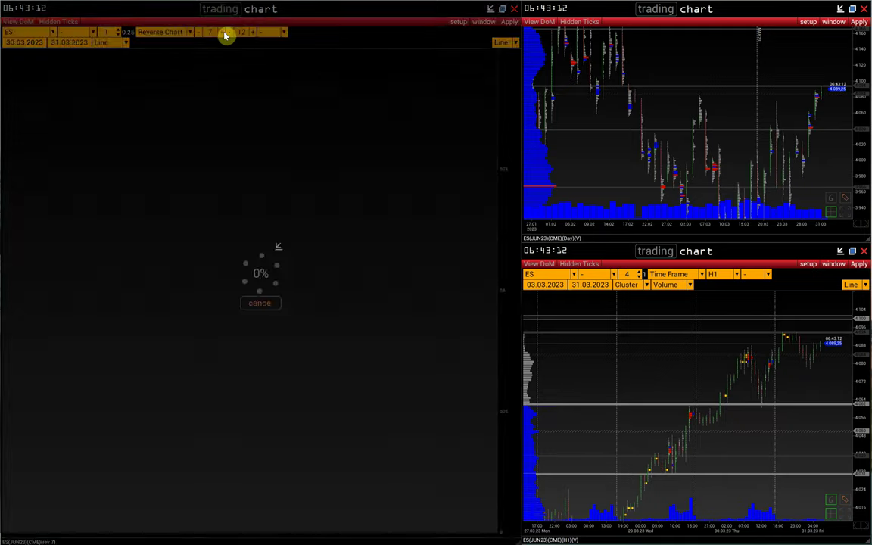
left_click_drag(265, 533, 158, 533)
left_click_drag(157, 461, 341, 471)
left_click(222, 33)
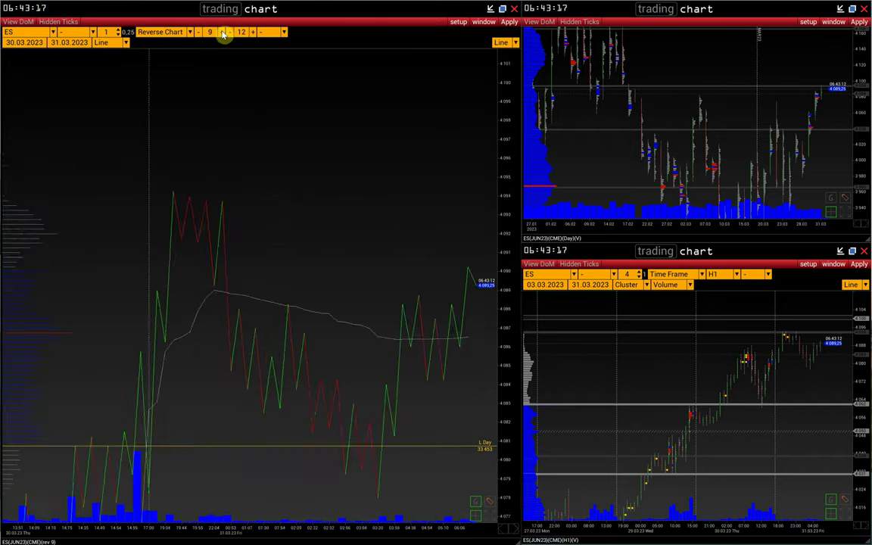
left_click(223, 33)
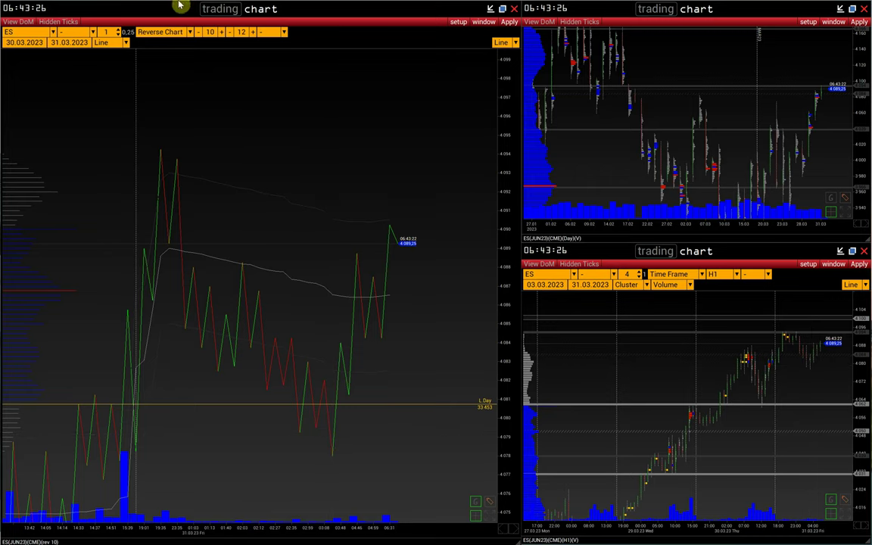
Try higher Volatility values on the reverse chart and return the parameter to 4.
left_click(220, 34)
left_click(220, 34)
left_click(199, 33)
left_click(199, 32)
left_click(199, 33)
left_click(199, 32)
left_click(199, 33)
left_click(199, 32)
left_click(198, 32)
left_click(198, 33)
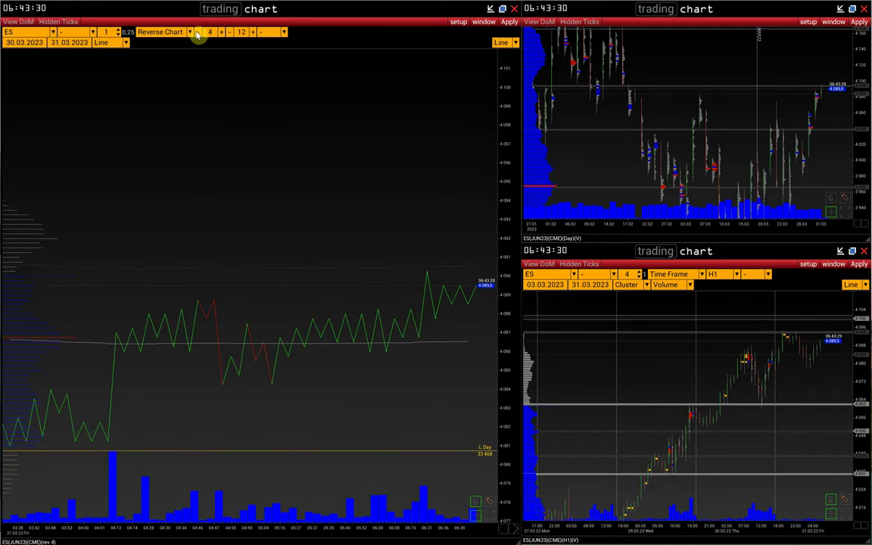
Raise the reverse chart's Model value to 16 and bring the preceding session into view.
left_click(253, 33)
left_click(253, 32)
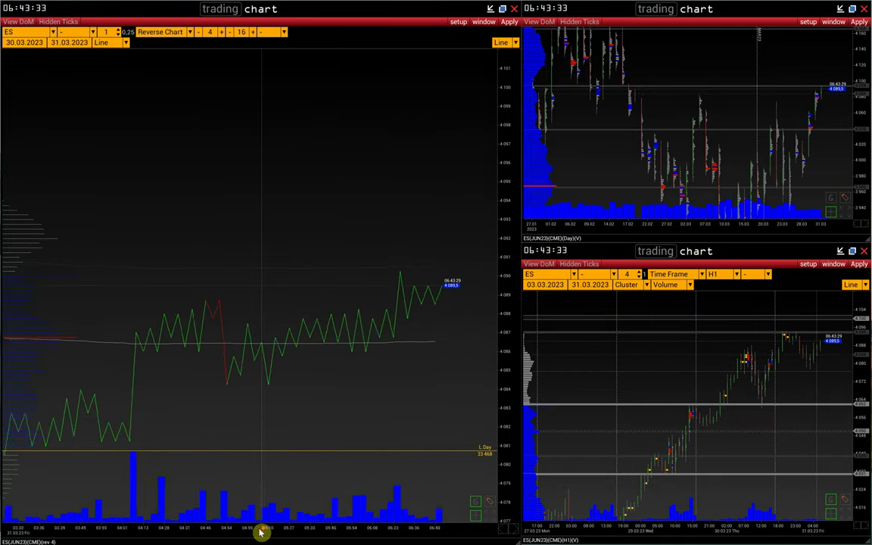
scroll(260, 532, "down", 5)
left_click_drag(288, 466, 382, 426)
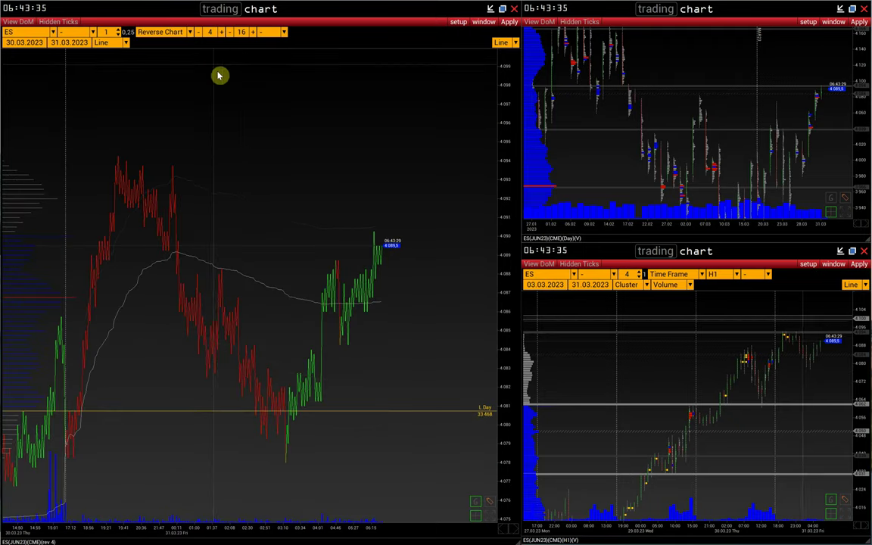
Try lower Model values on the reverse chart and bring the parameter up to 15.
left_click(233, 33)
left_click(232, 34)
left_click(233, 35)
left_click(233, 35)
left_click(233, 35)
left_click(253, 35)
left_click(254, 35)
left_click(253, 34)
left_click(253, 33)
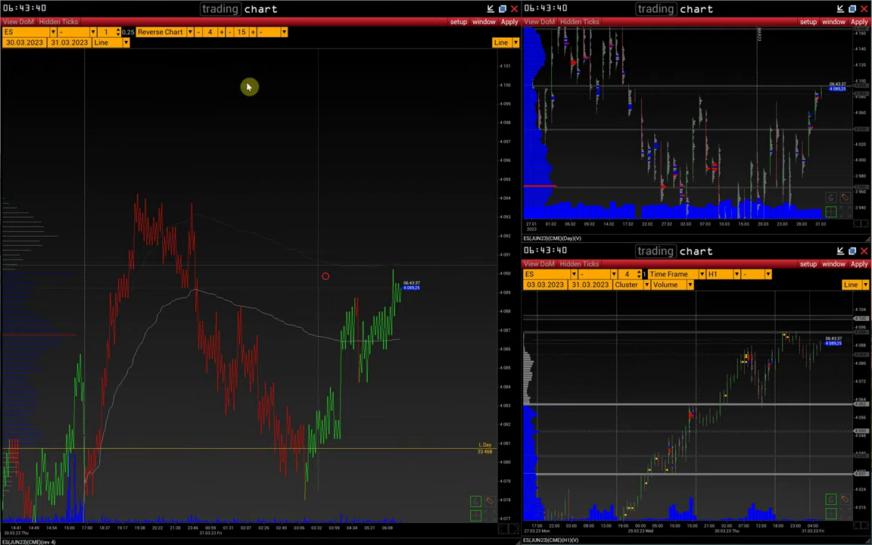
left_click_drag(431, 491, 393, 454)
scroll(387, 533, "up", 3)
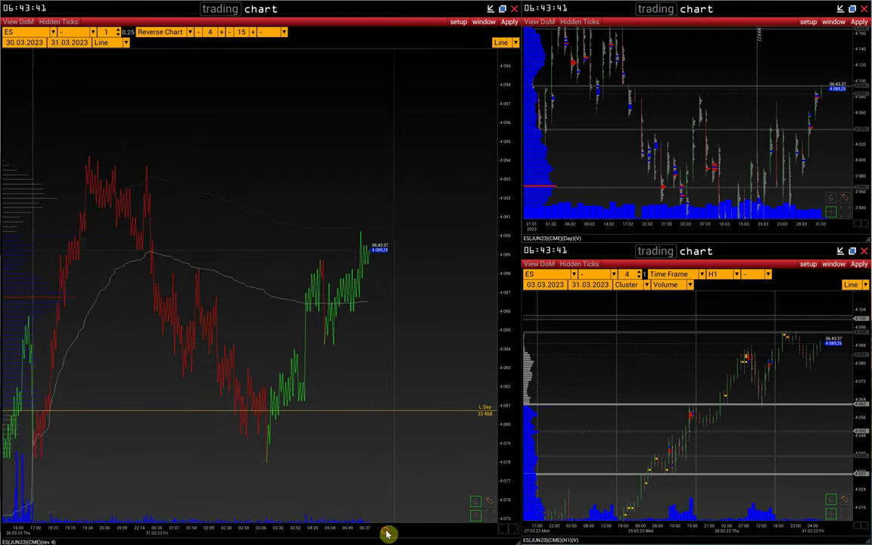
Return the reverse chart's Model value to 12 for a closer look at the latest swings.
left_click(231, 33)
left_click(231, 32)
left_click(231, 33)
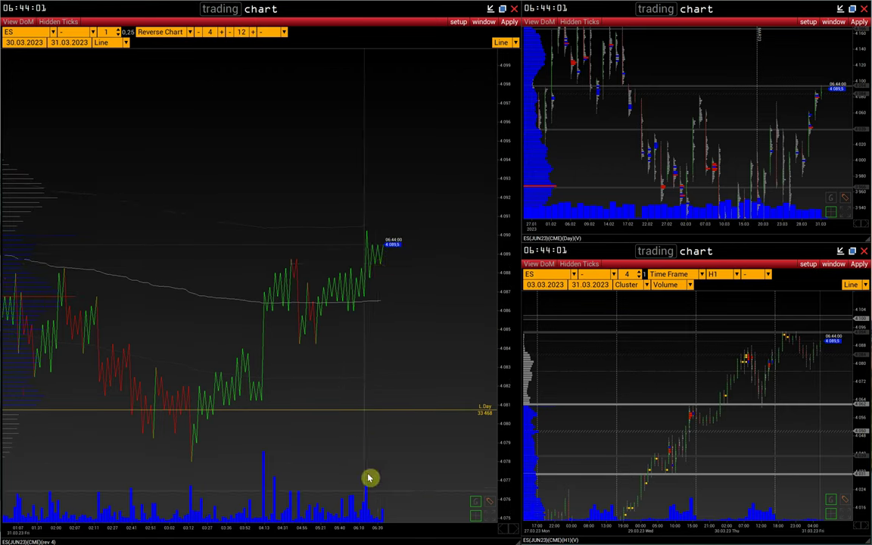
scroll(361, 530, "up", 3)
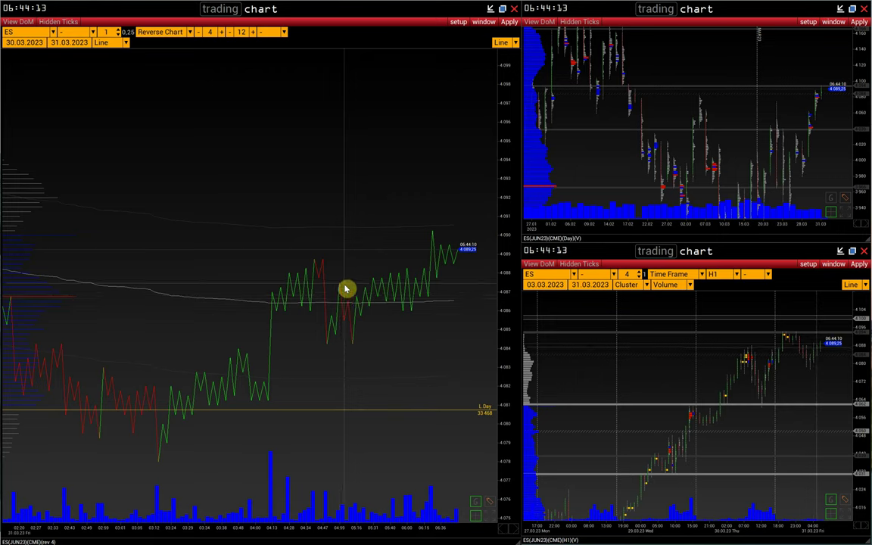
Find and enlarge the 30.03.2023 price action from about 09:12 to 10:40 on the reverse chart.
left_click_drag(345, 283, 354, 336)
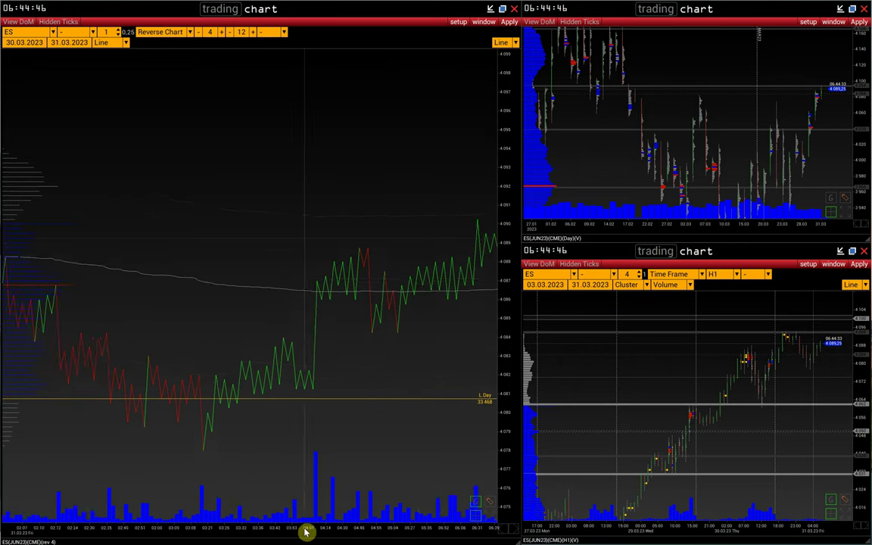
left_click_drag(306, 532, 308, 388)
left_click_drag(273, 415, 348, 347)
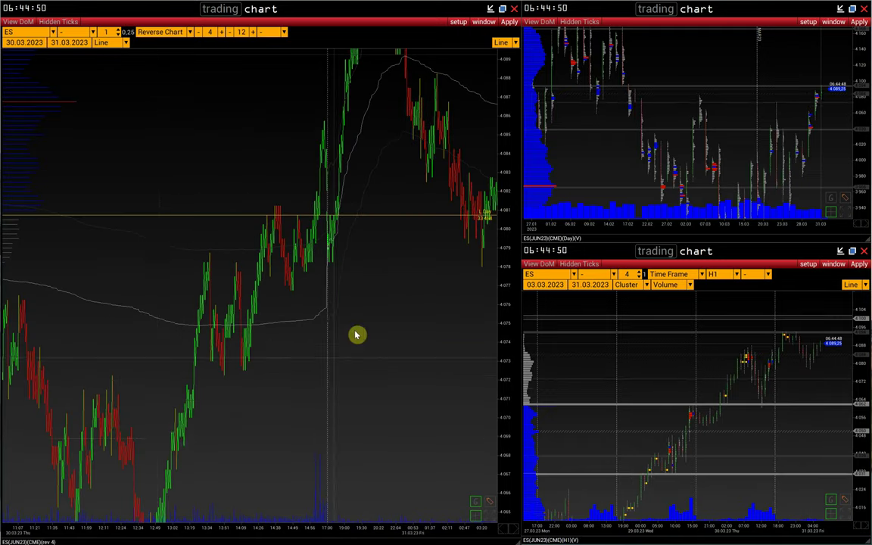
left_click_drag(138, 437, 333, 496)
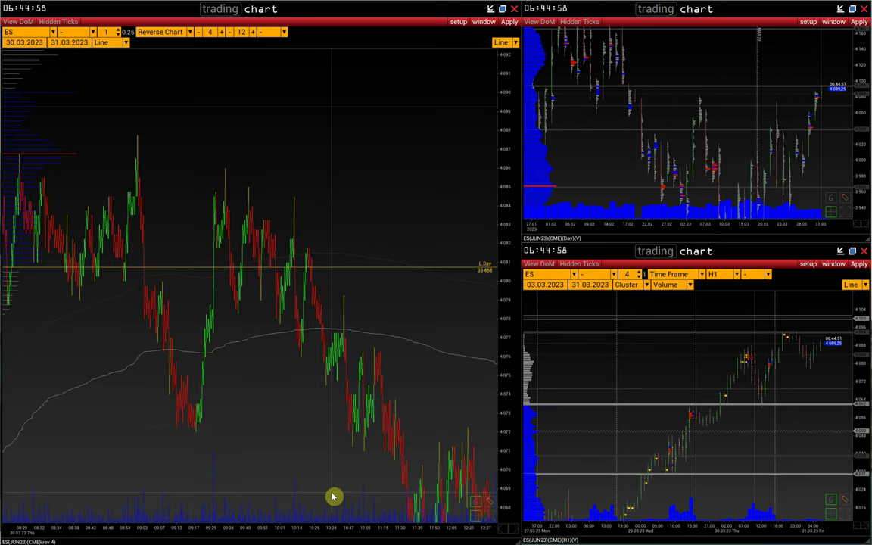
left_click_drag(365, 527, 296, 513)
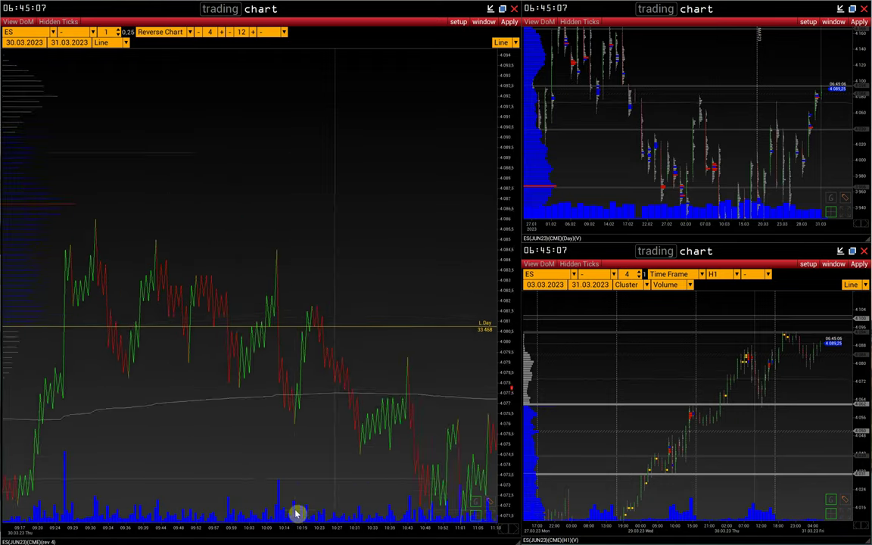
left_click_drag(504, 421, 495, 434)
left_click_drag(267, 394, 326, 404)
left_click_drag(276, 531, 354, 371)
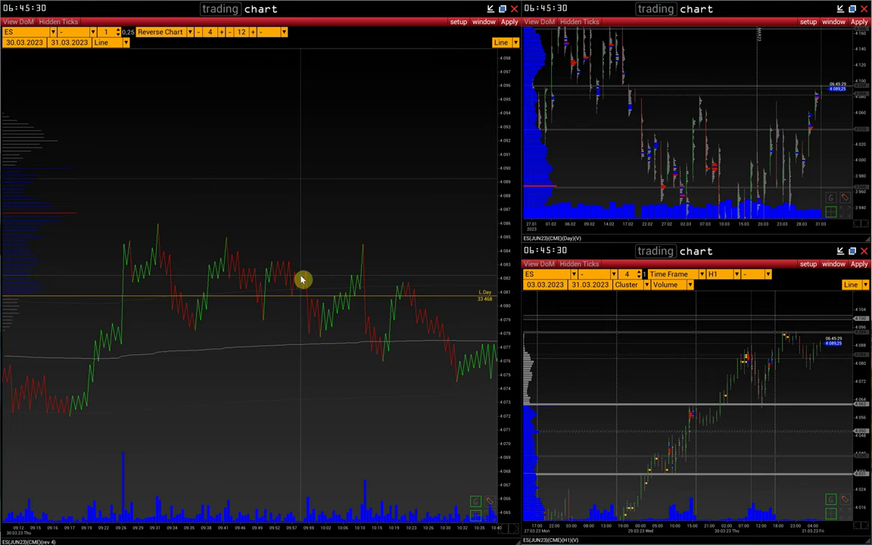
Measure the downward reversals around the 4 084 swing high on the reverse chart.
left_click_drag(301, 277, 291, 273)
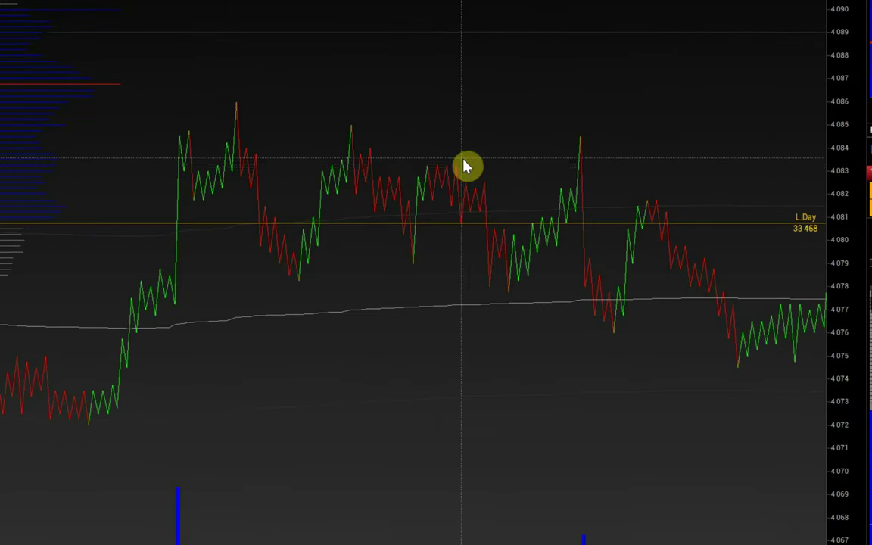
left_click_drag(480, 165, 488, 234)
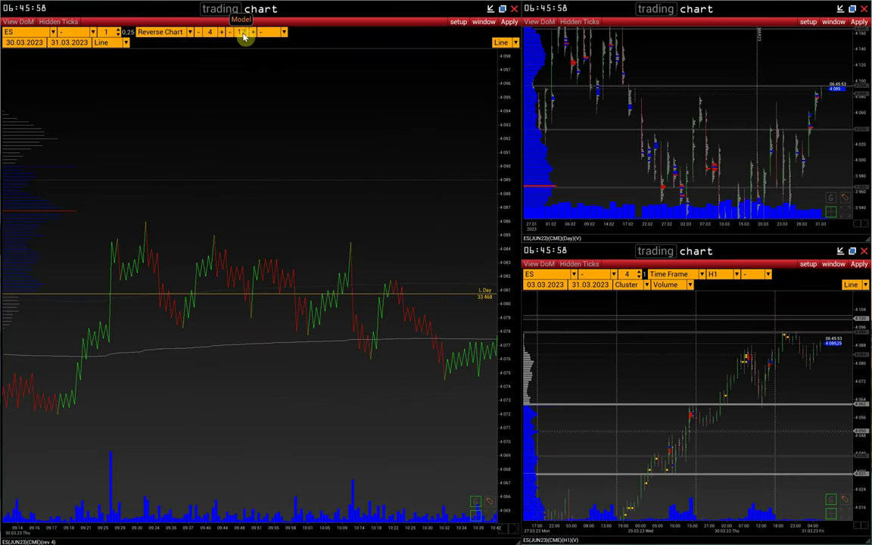
left_click_drag(302, 300, 300, 328)
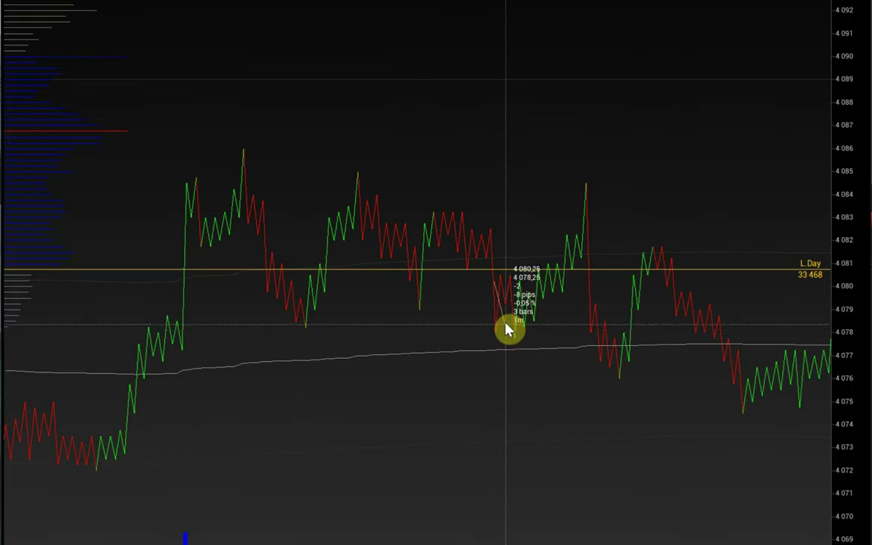
left_click_drag(507, 329, 507, 341)
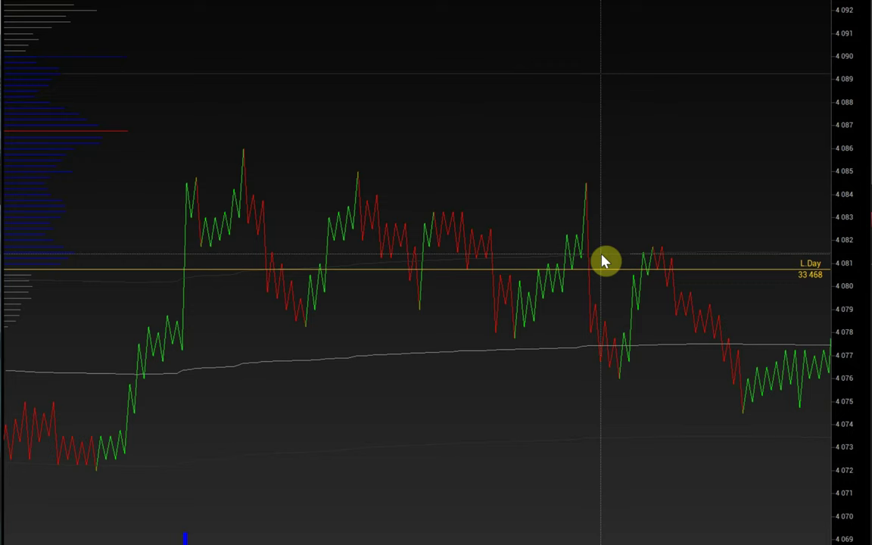
left_click_drag(603, 261, 627, 386)
Measure the successive downward swings along the following decline from about 4 081 to 4 070.
left_click_drag(651, 326, 459, 208)
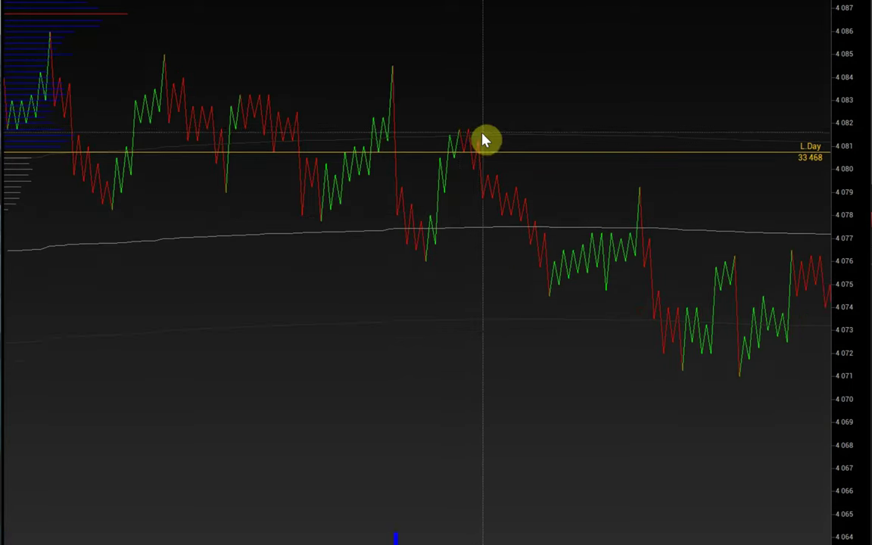
left_click_drag(479, 130, 472, 165)
left_click_drag(503, 151, 534, 255)
left_click_drag(553, 127, 523, 213)
left_click_drag(570, 126, 560, 195)
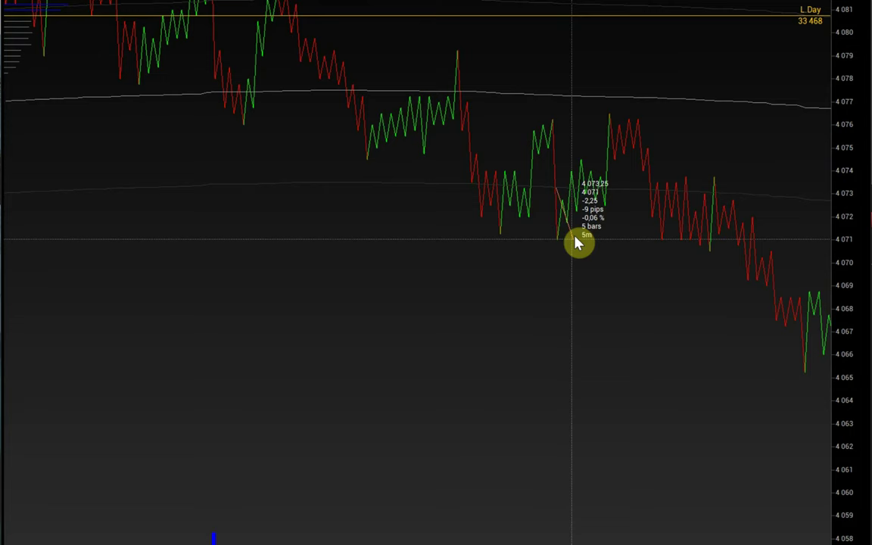
left_click_drag(665, 116, 686, 258)
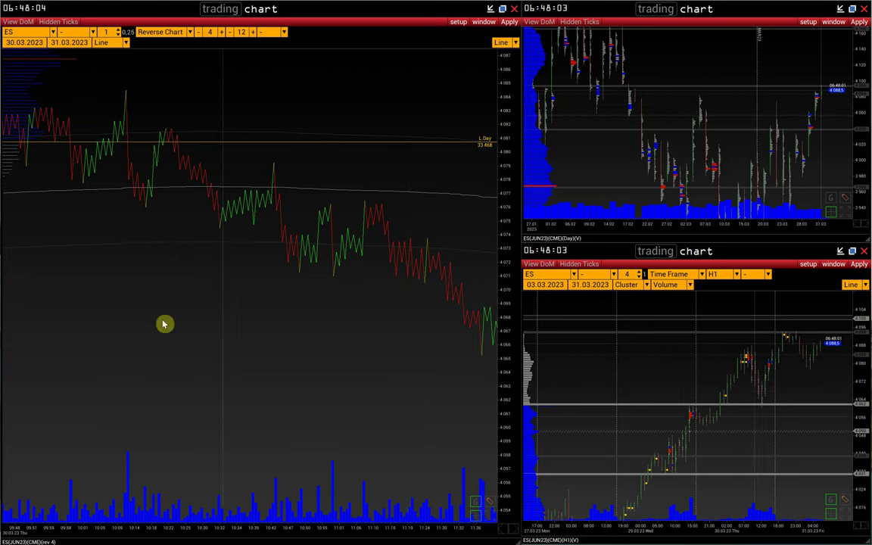
Return the ES reverse chart to its latest bars and switch its display style to Cluster with Volume.
left_click(513, 534)
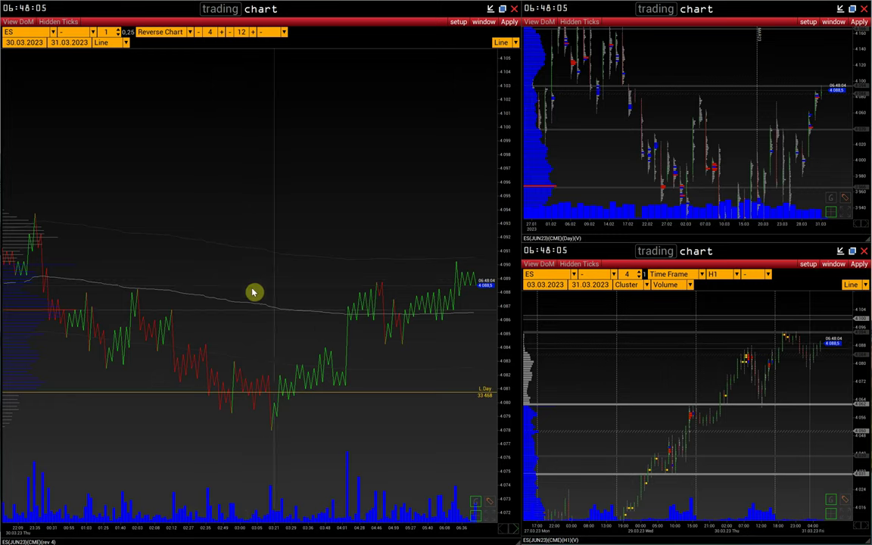
left_click(112, 42)
left_click(119, 66)
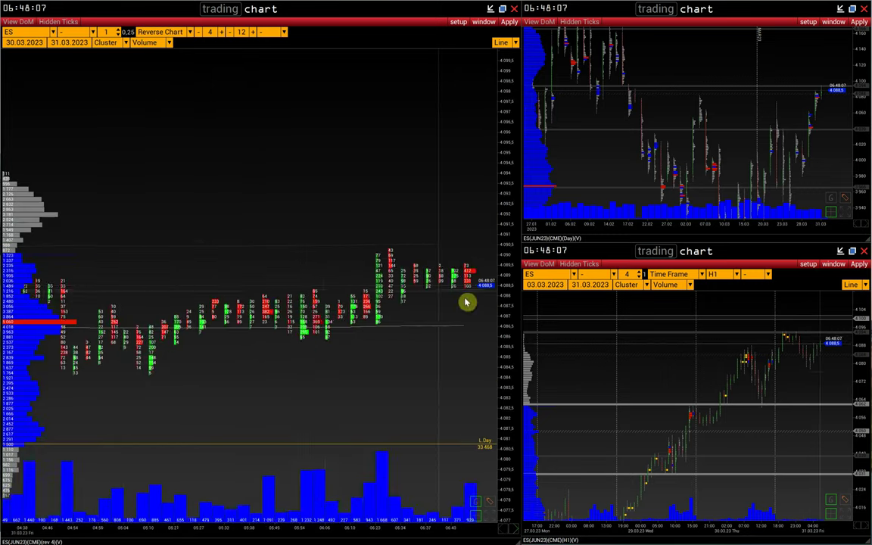
scroll(311, 530, "down", 2)
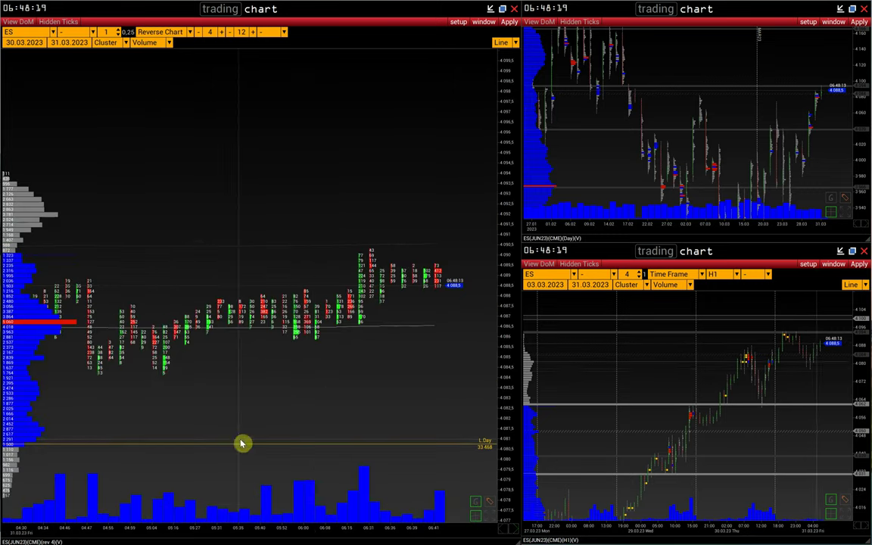
left_click_drag(322, 532, 318, 532)
scroll(318, 534, "down", 2)
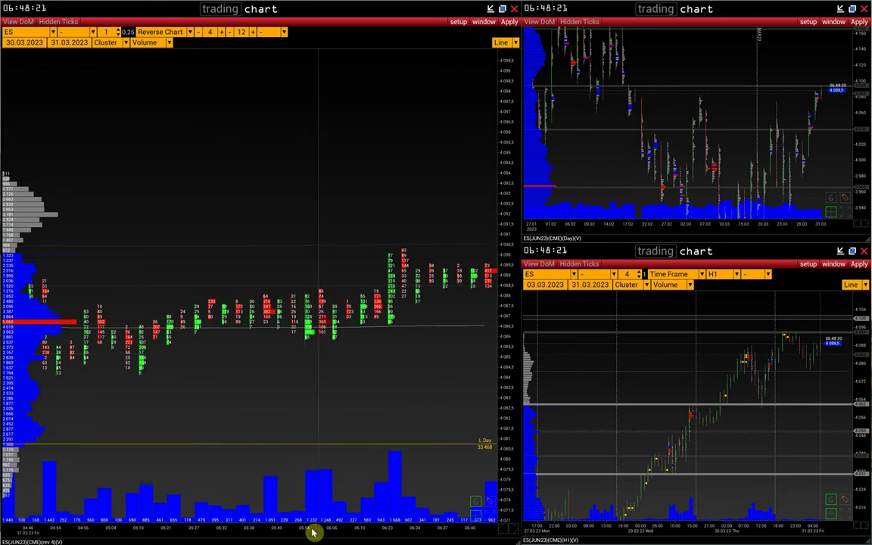
Set the ES reverse chart's first parameter (rev) to 6 and inspect the cluster lows around 4 086.
left_click(306, 341)
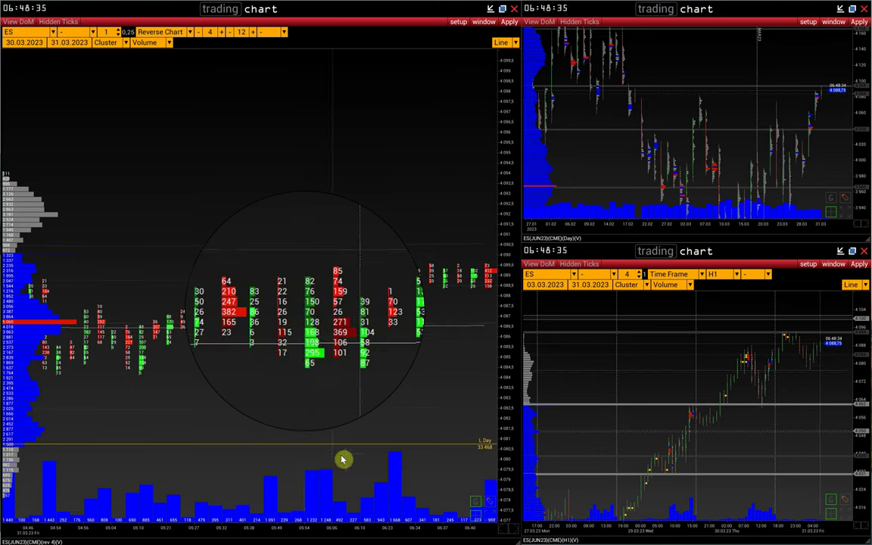
left_click(222, 32)
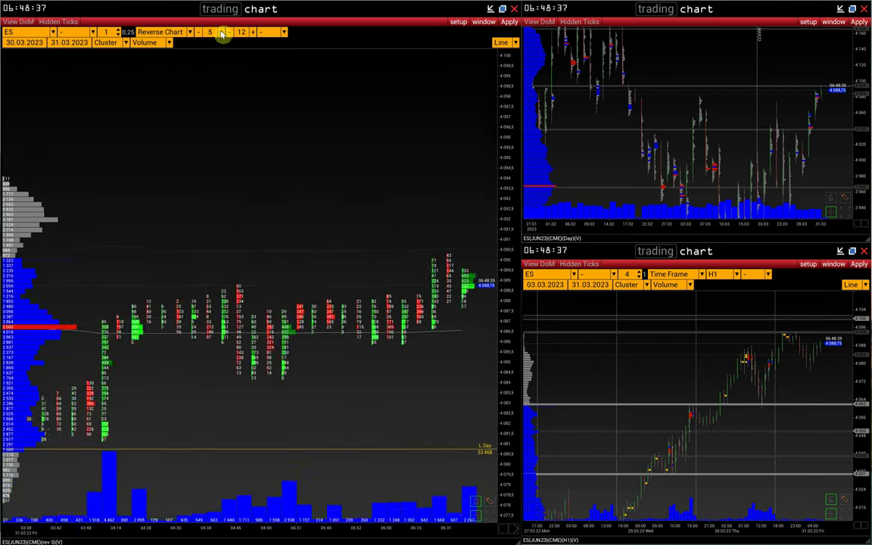
left_click(222, 32)
left_click_drag(288, 484, 340, 459)
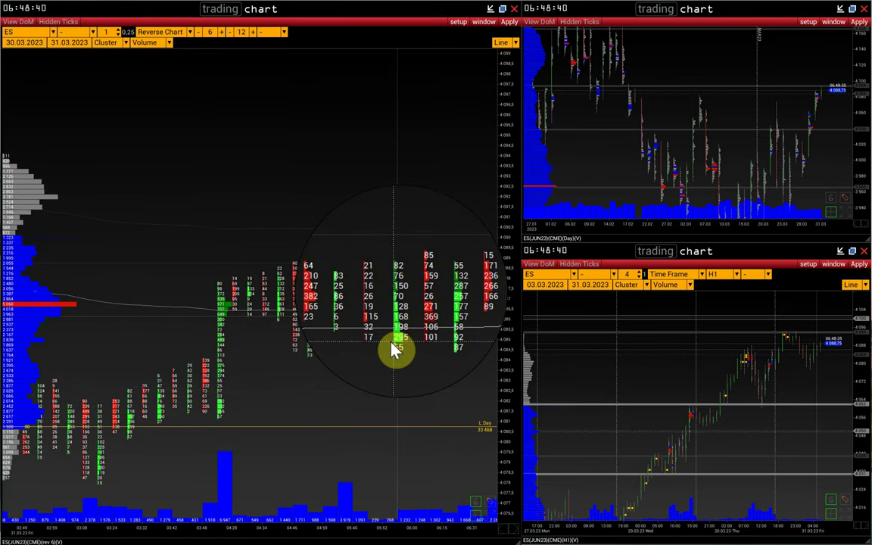
left_click(401, 320)
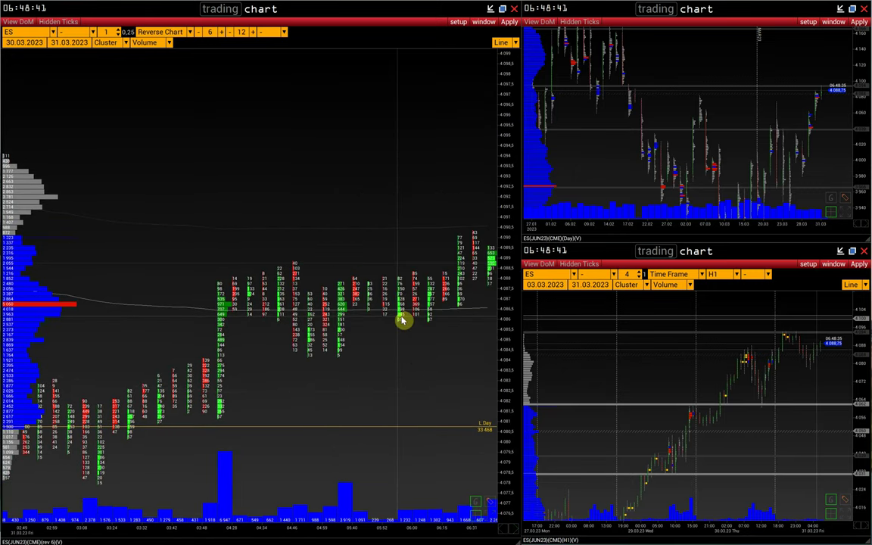
left_click_drag(404, 314, 260, 246)
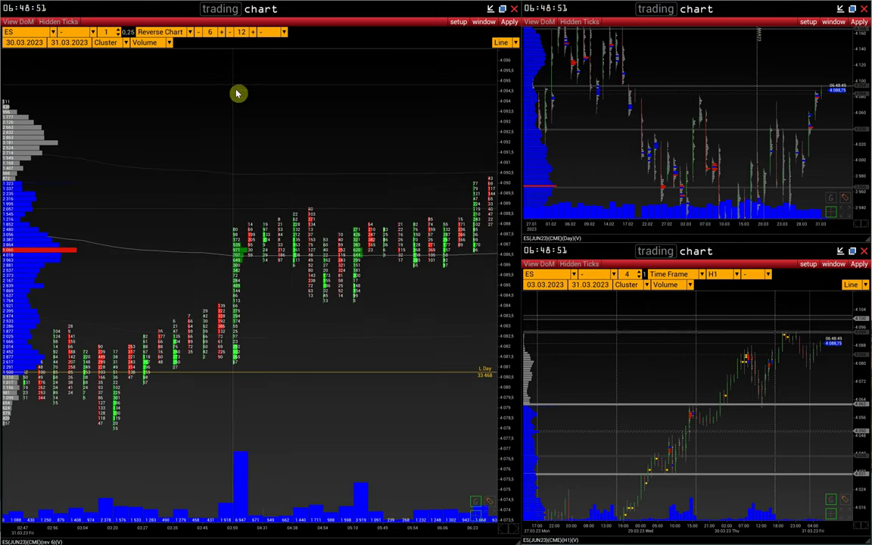
Raise the ES reverse chart's first parameter (rev) to 12, keeping the second parameter at 12.
left_click(221, 36)
left_click(220, 35)
left_click(220, 36)
left_click(220, 35)
left_click_drag(307, 206, 276, 153)
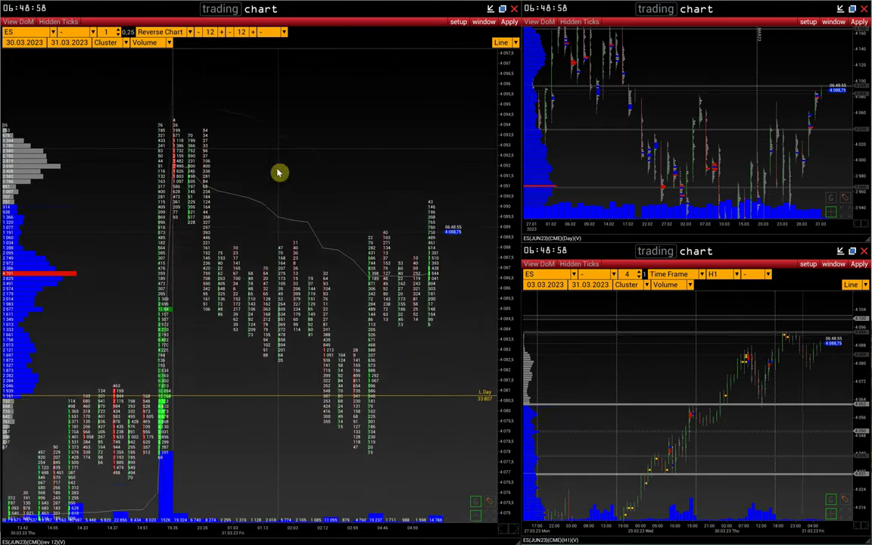
Examine the declining cluster swings of 30.03.2023 between about 10:12 and 11:46 on the reverse chart.
left_click_drag(328, 533, 304, 536)
left_click_drag(335, 447, 389, 420)
left_click_drag(171, 450, 288, 415)
left_click_drag(179, 404, 278, 403)
left_click_drag(354, 404, 291, 401)
left_click_drag(504, 299, 508, 312)
left_click_drag(266, 64, 337, 354)
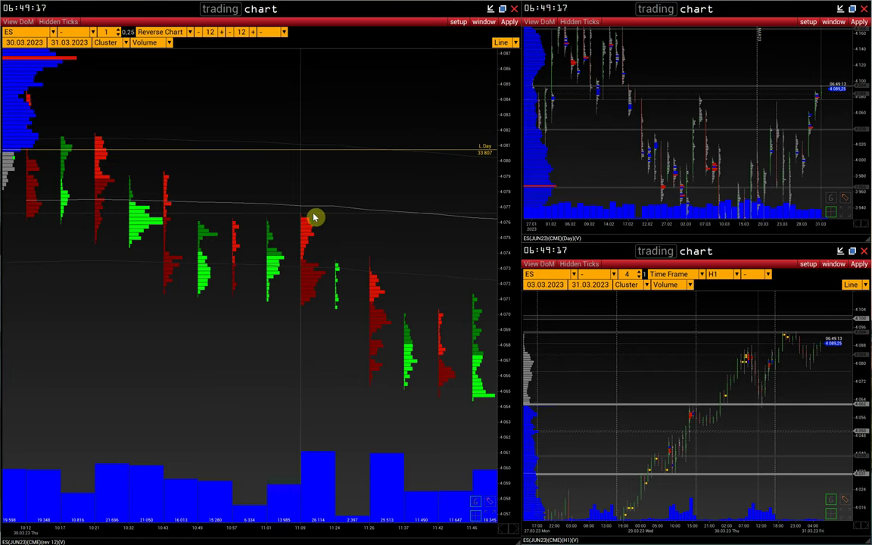
middle_click(313, 216)
left_click_drag(311, 218, 311, 264)
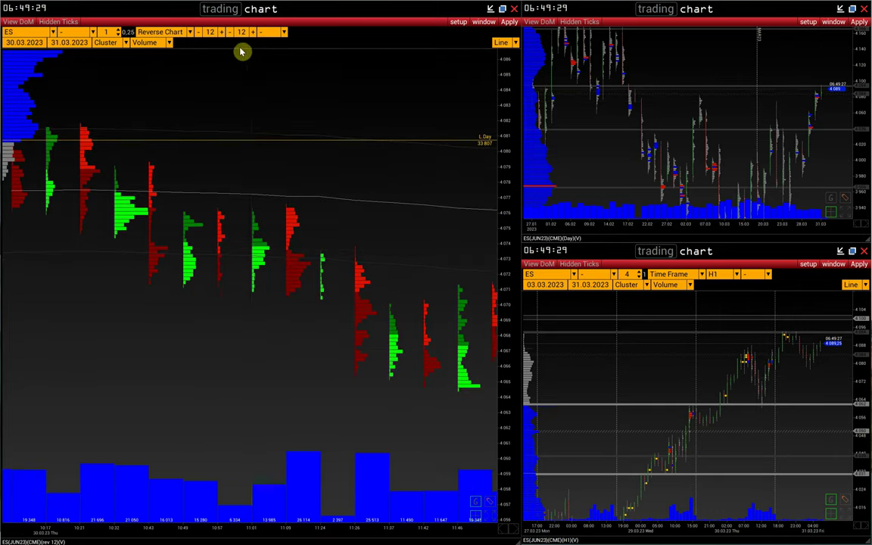
Lower the ES reverse chart's first parameter (rev) to 4.
left_click(198, 33)
left_click(199, 33)
left_click(198, 32)
left_click(198, 33)
left_click(198, 32)
left_click(198, 32)
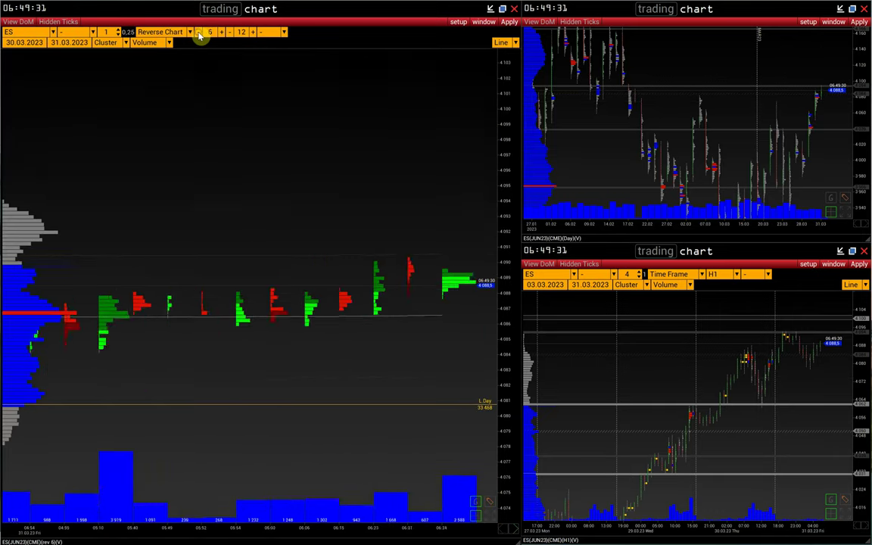
left_click(198, 32)
left_click(199, 33)
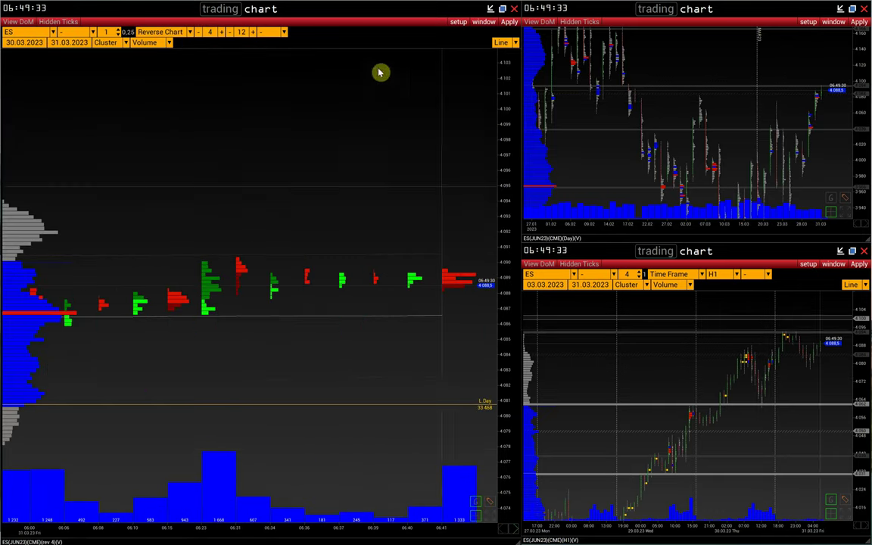
Turn on Cluster Frame in the ES reverse chart's cluster settings, apply it and review the framed bars.
left_click(457, 21)
mouse_move(415, 82)
left_click(476, 89)
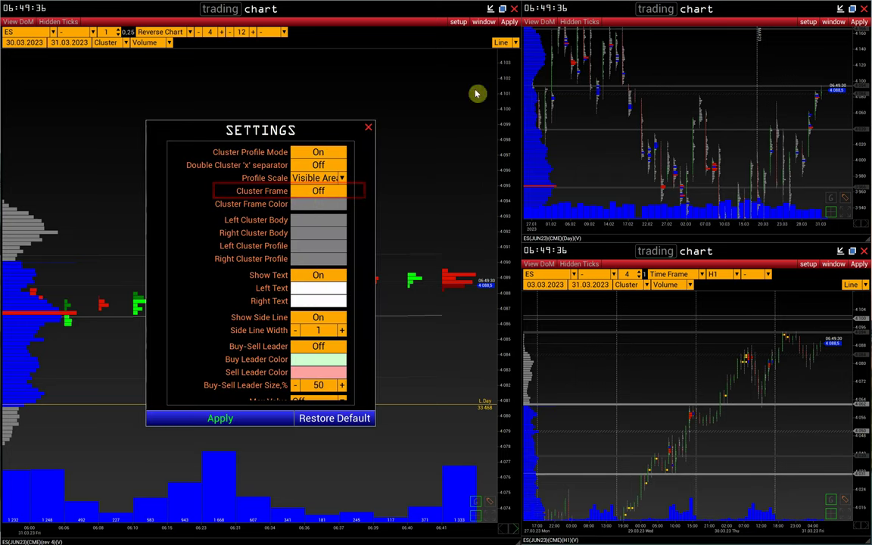
left_click(318, 191)
left_click(219, 419)
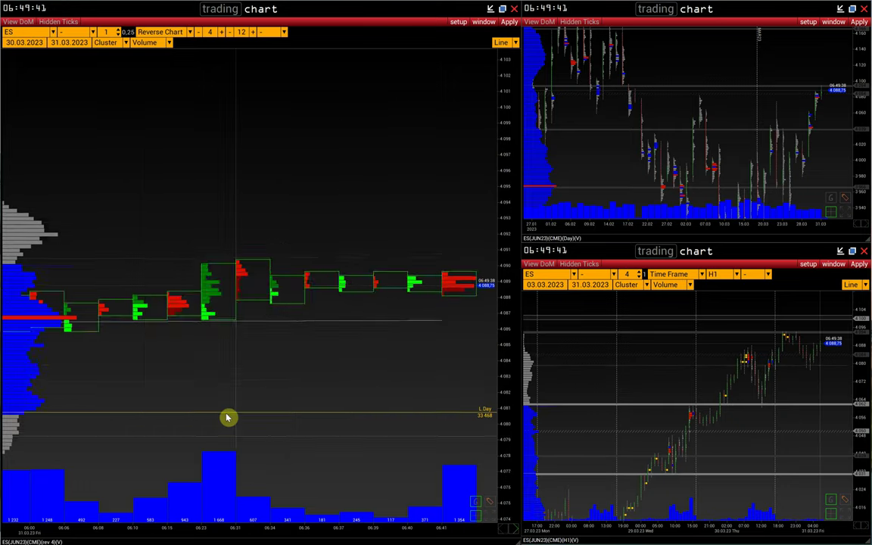
scroll(261, 526, "down", 5)
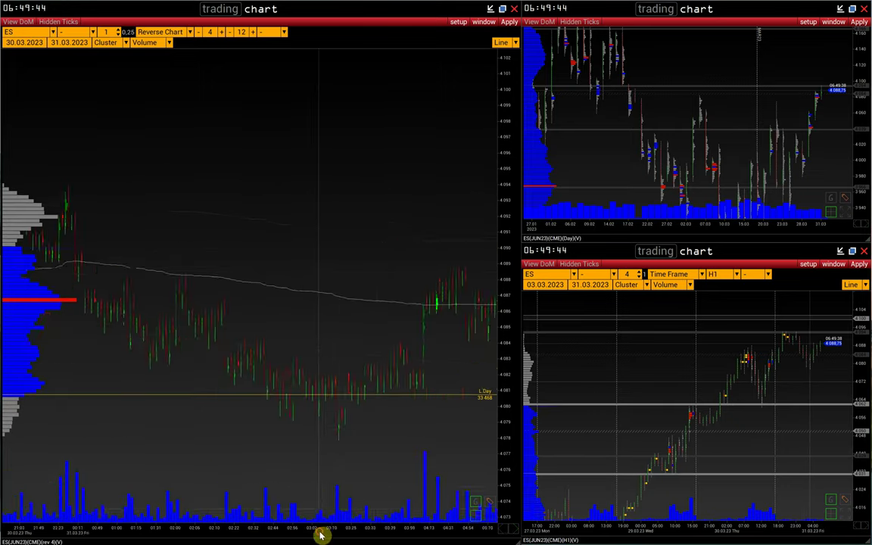
scroll(314, 529, "up", 5)
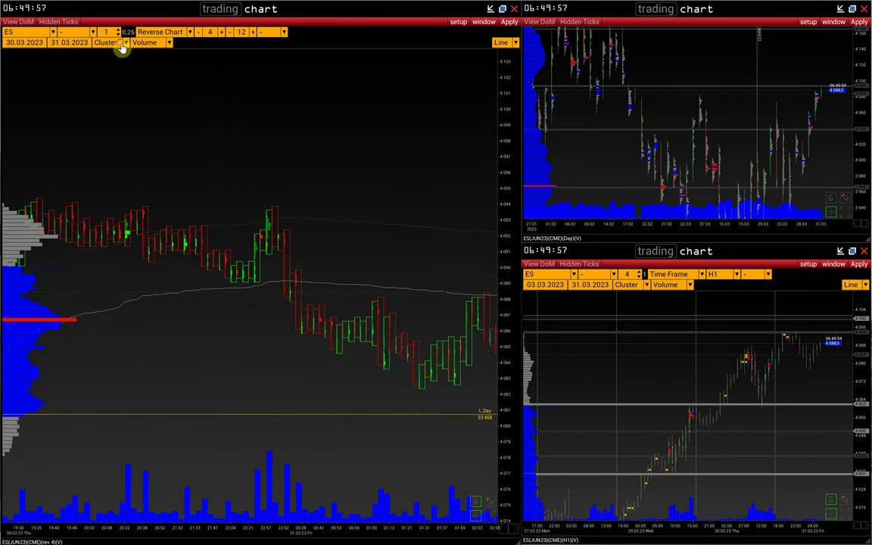
Show the ES reverse chart in the Line display style, and return it to Cluster.
left_click(123, 44)
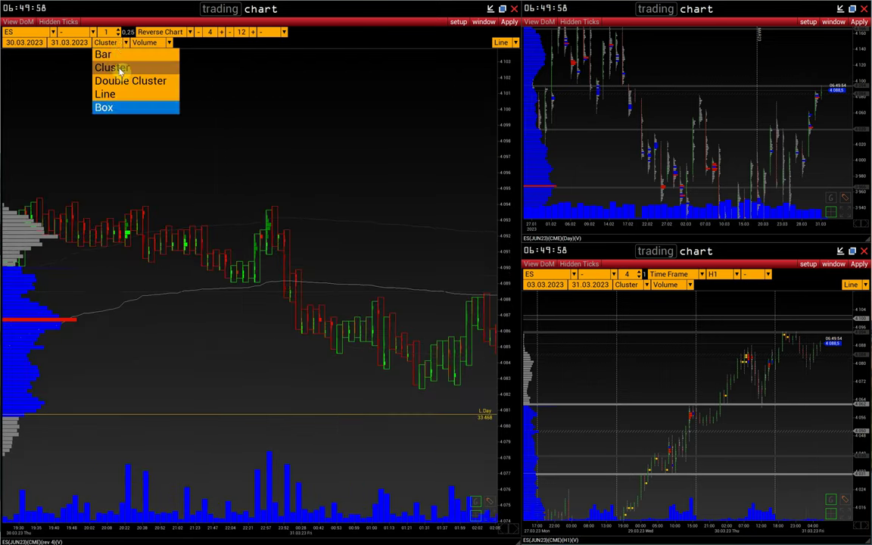
left_click(107, 93)
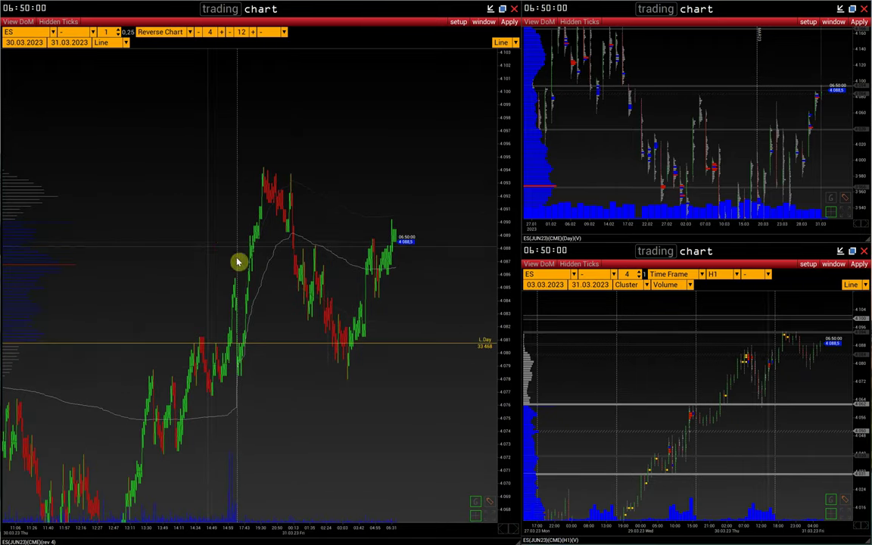
left_click(114, 42)
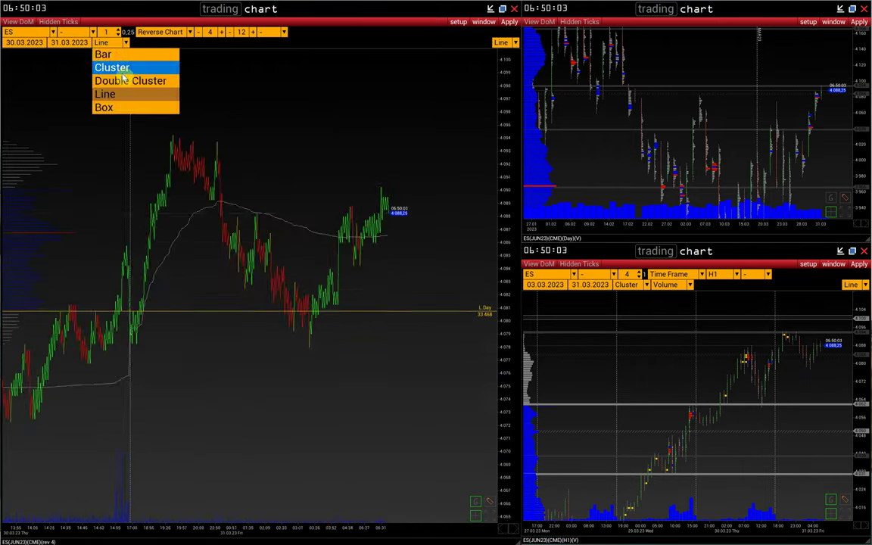
left_click(113, 68)
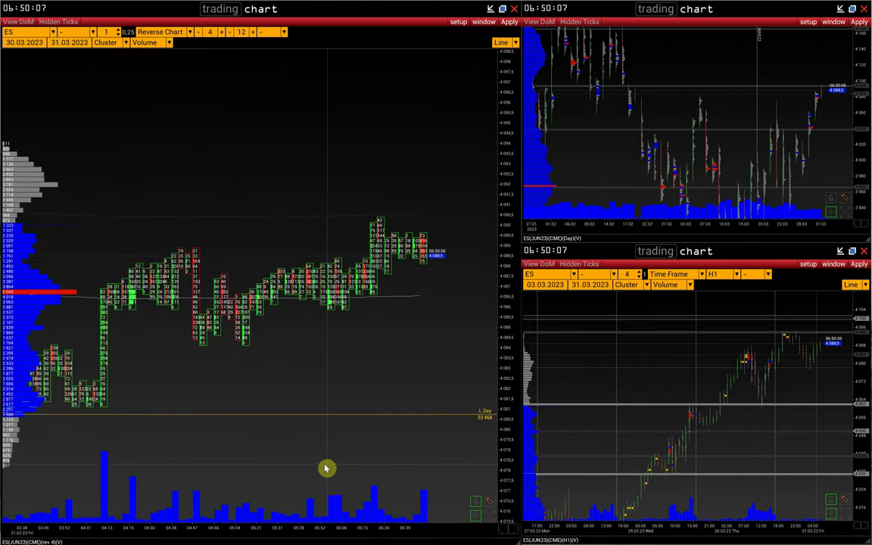
Change the type of the active Volume row in the ES chart's Vertical Histogram study to Reverse Init Volume.
left_click(459, 23)
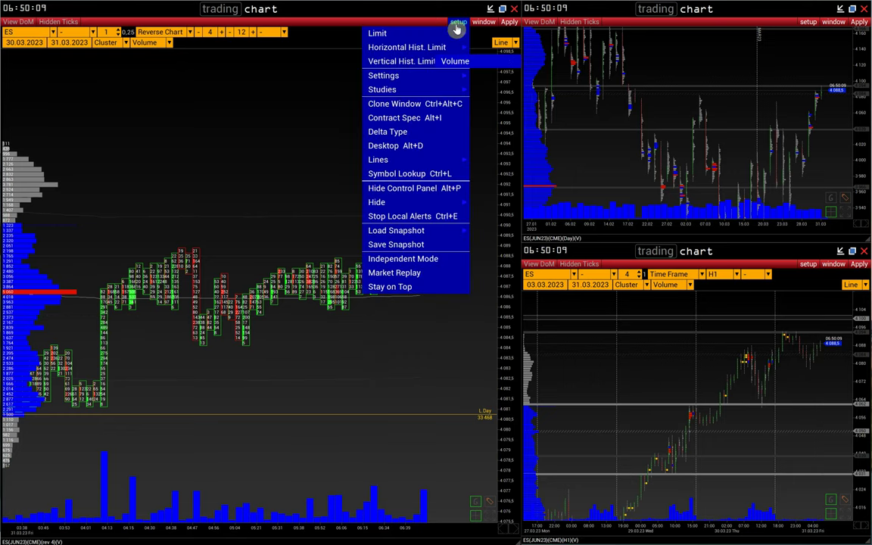
mouse_move(424, 90)
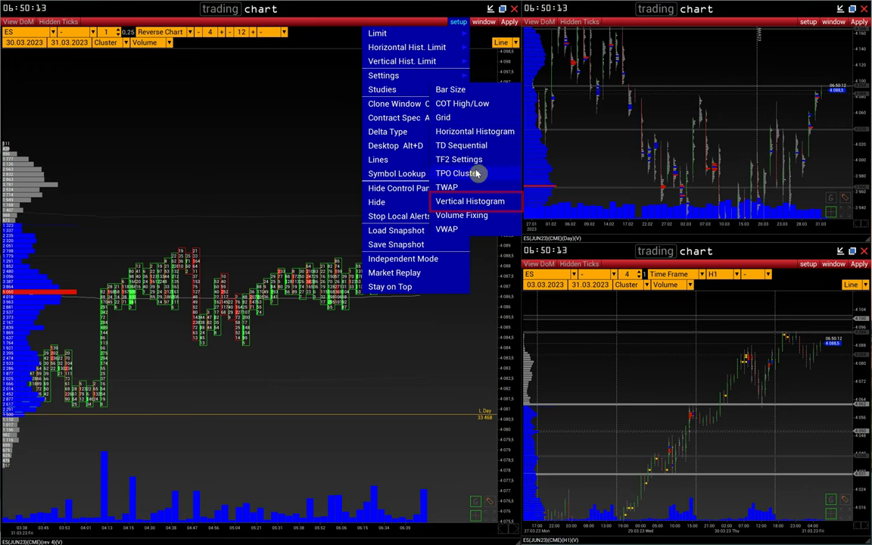
left_click(447, 200)
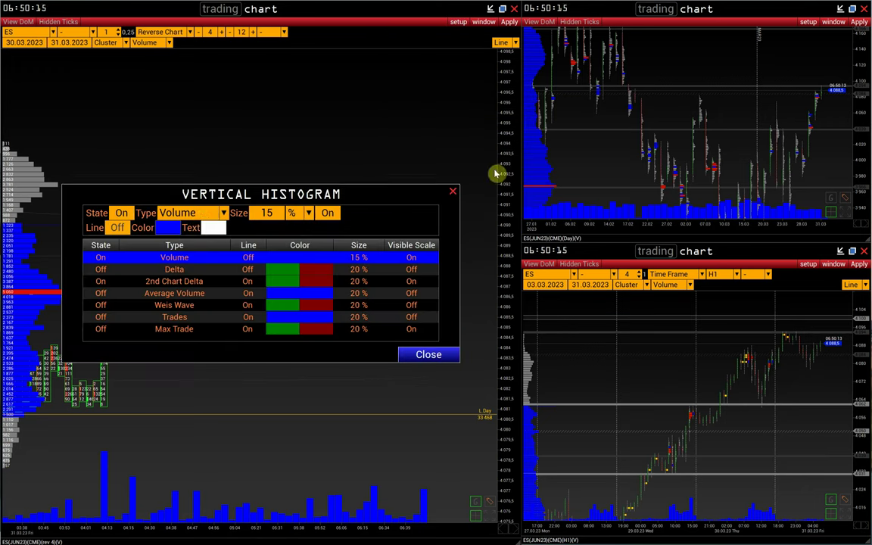
left_click(201, 217)
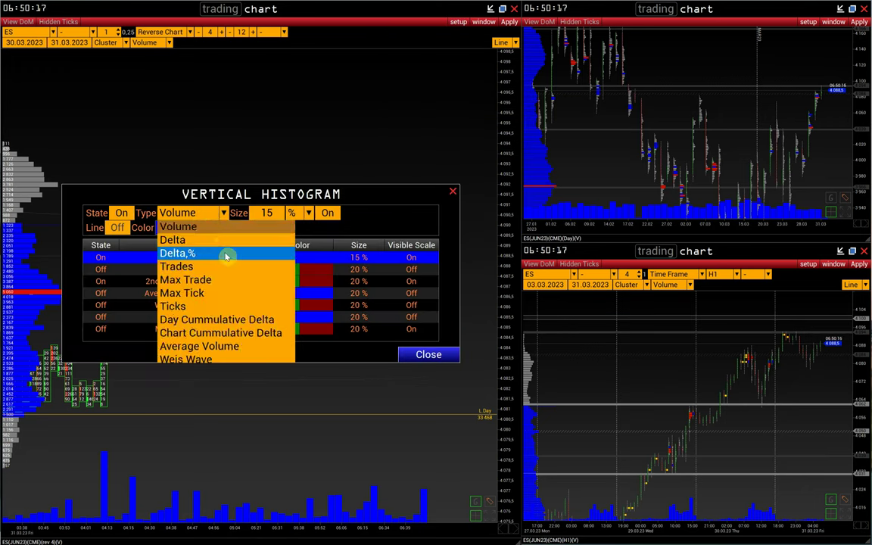
scroll(225, 249, "down", 3)
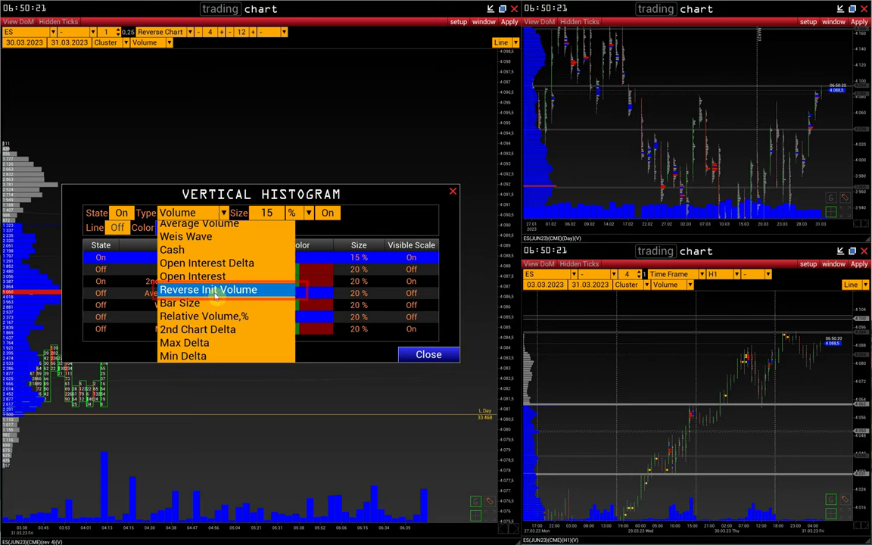
left_click(216, 298)
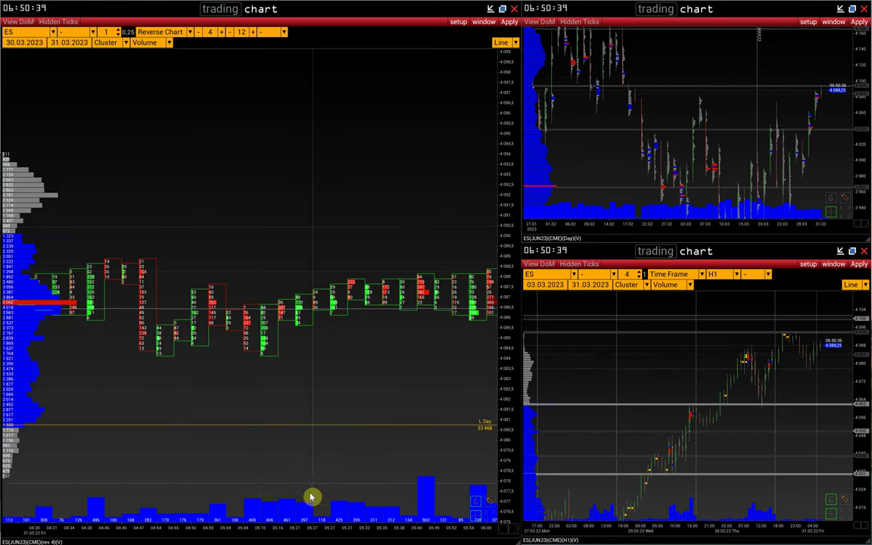
Inspect the 05:10 reversal bar and its vertical histogram value, temporarily highlighting that bar.
left_click_drag(286, 389, 328, 420)
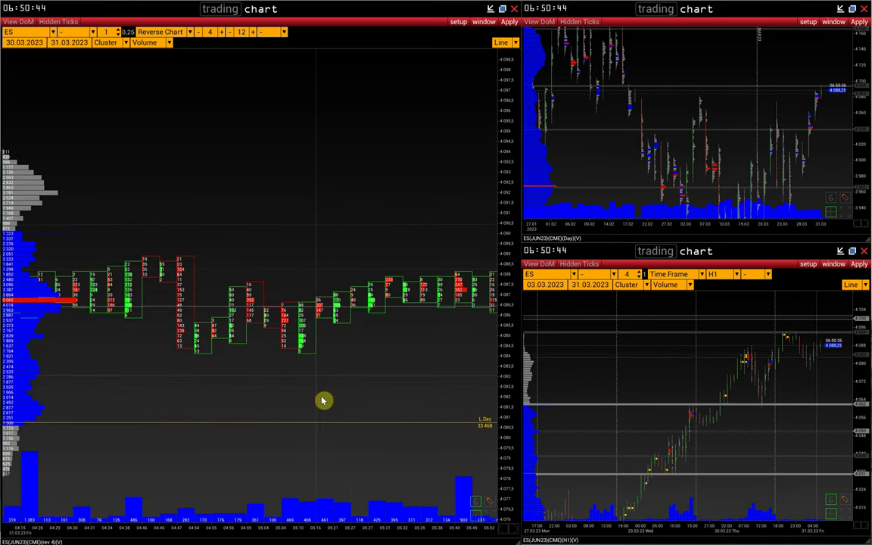
scroll(345, 363, "up", 2)
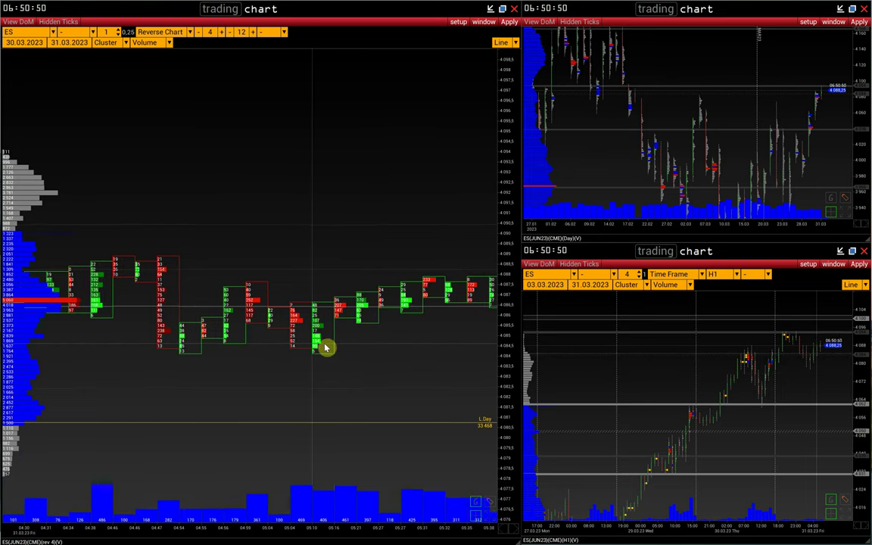
left_click(322, 529)
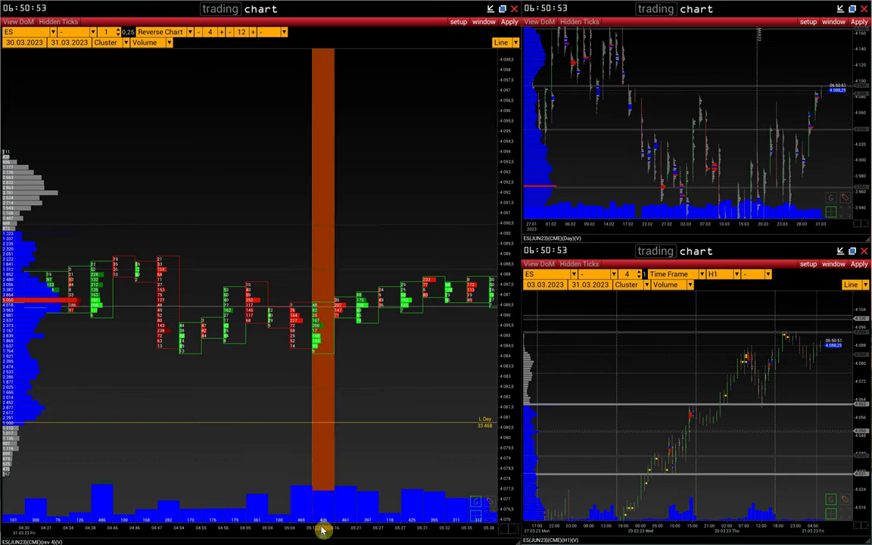
left_click(322, 527)
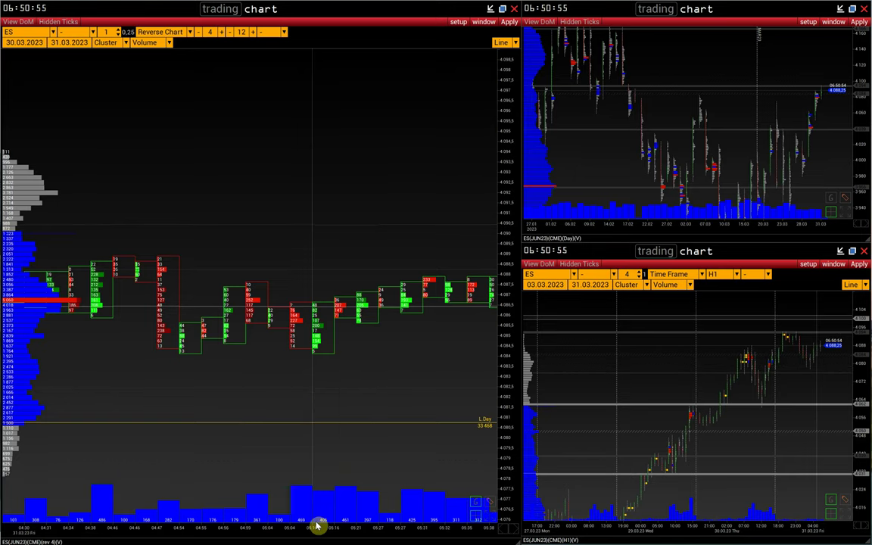
Examine the vertical histogram across the wider 31.03.2023 session, from about 02:00 to 06:41.
left_click_drag(311, 529, 361, 538)
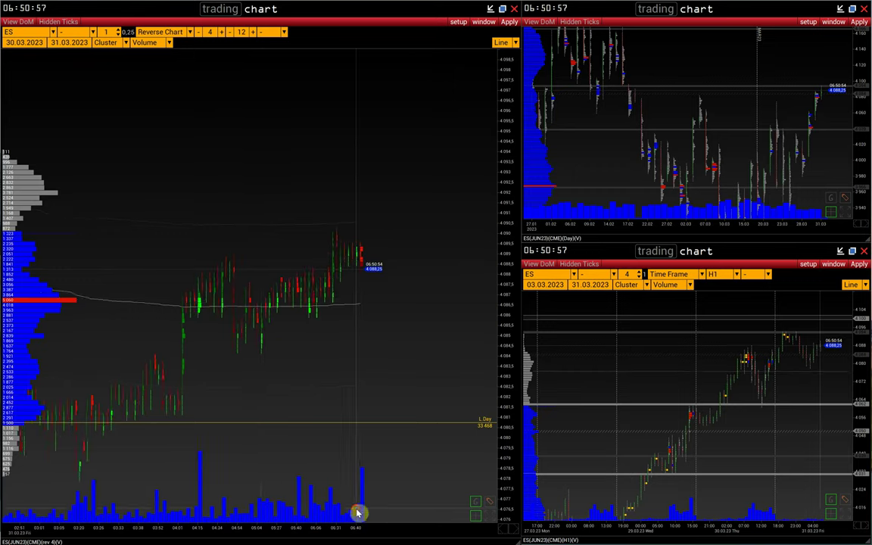
left_click_drag(406, 486, 429, 443)
left_click_drag(505, 436, 501, 447)
left_click_drag(255, 425, 326, 467)
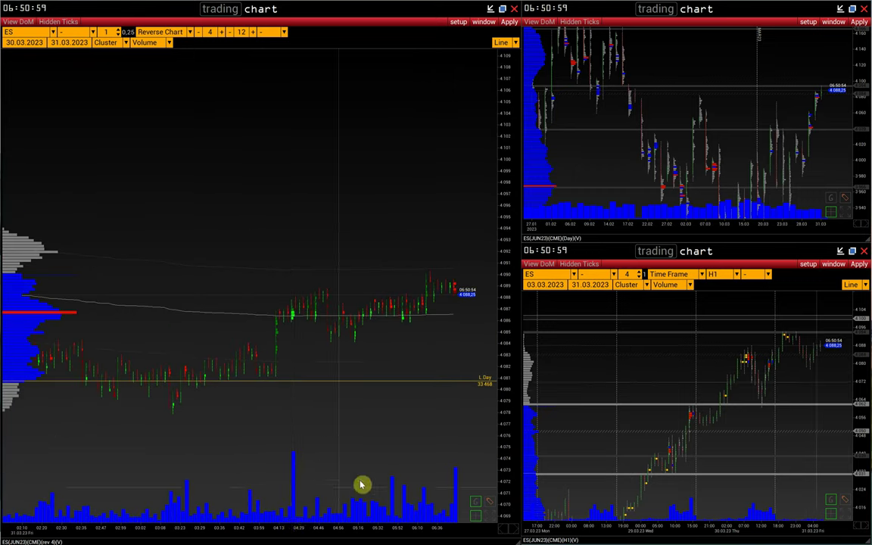
left_click(293, 530)
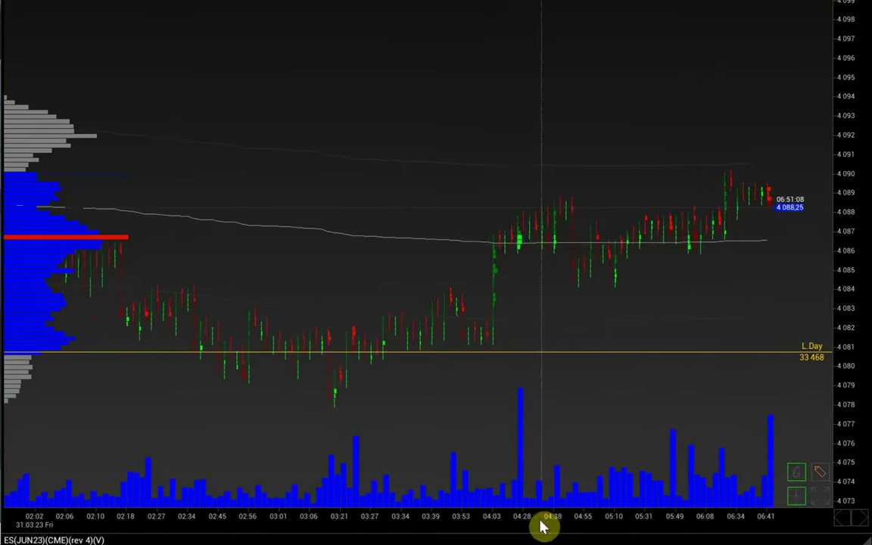
left_click_drag(541, 521, 547, 519)
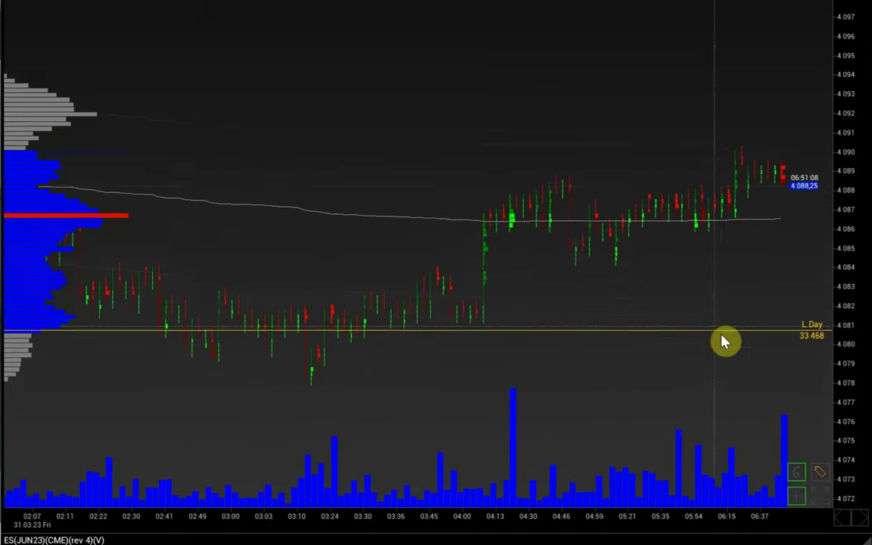
scroll(697, 352, "up", 5)
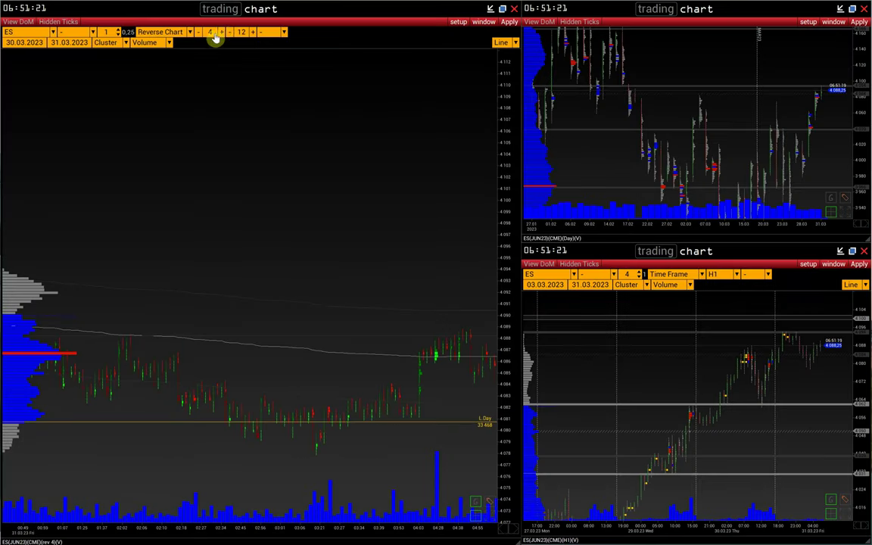
Set the ES reverse chart's first parameter (rev) to 12 and view the larger framed swings of 30.03.2023.
left_click(221, 32)
left_click(221, 32)
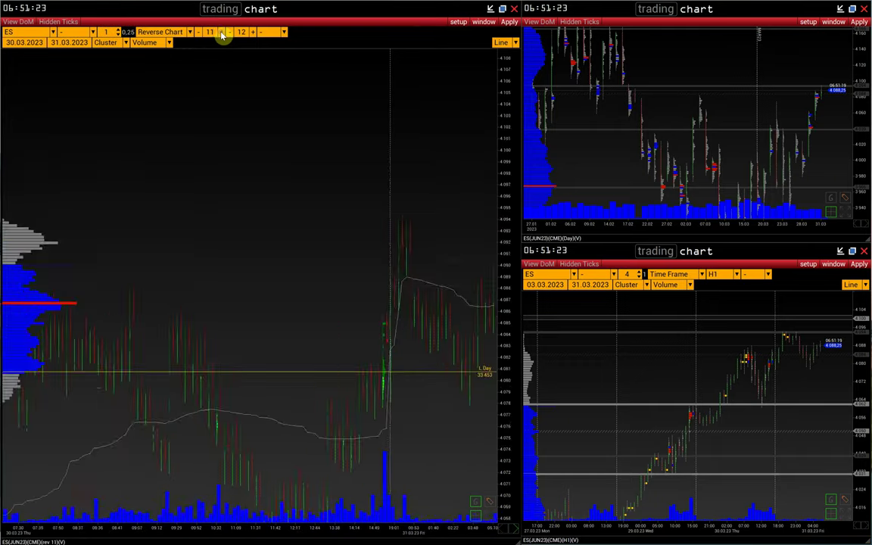
left_click(221, 32)
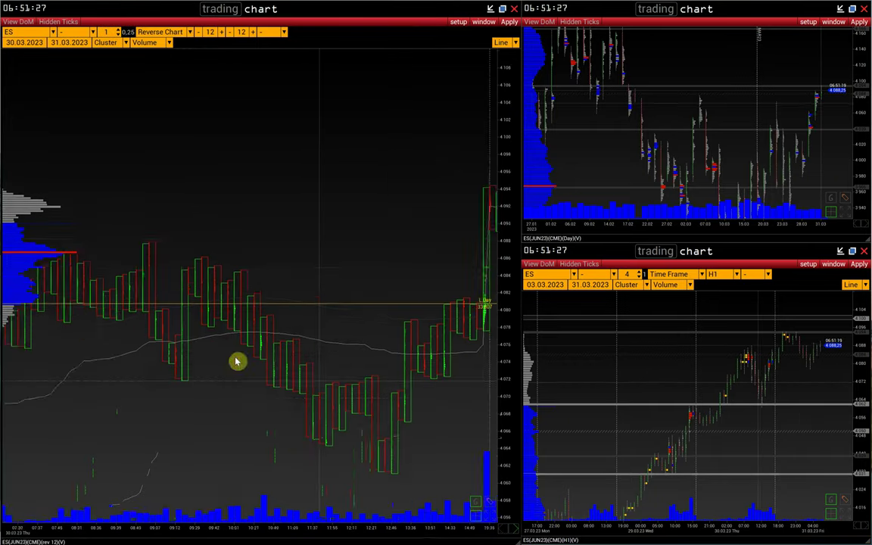
Open the ES reverse chart's Miscellaneous settings and examine the Buy Reverse, Buy Outside Reverse, Sell Reverse and Sell Outside Reverse colours.
left_click_drag(309, 536, 279, 479)
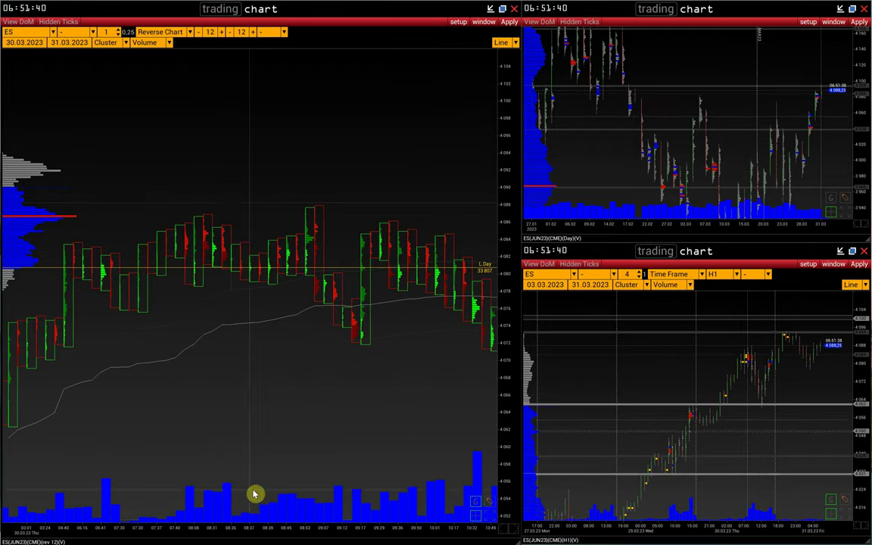
left_click(226, 529)
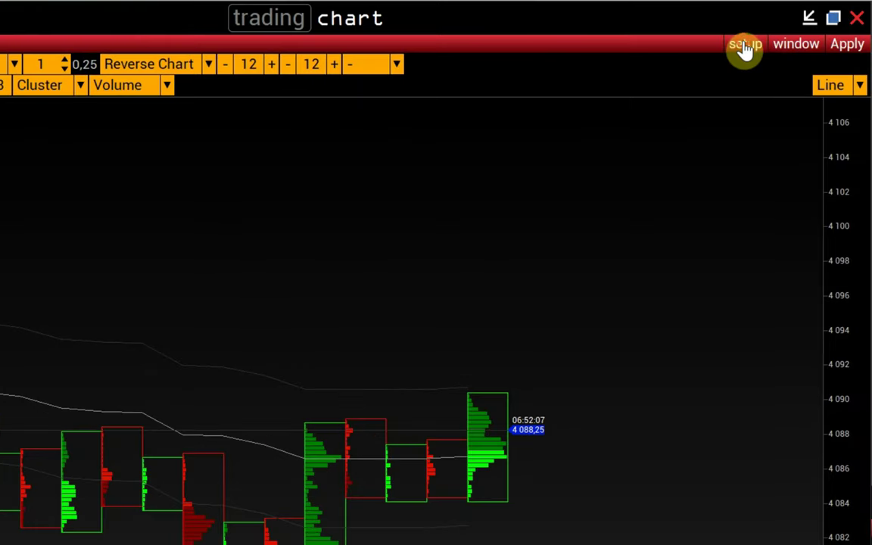
left_click(745, 45)
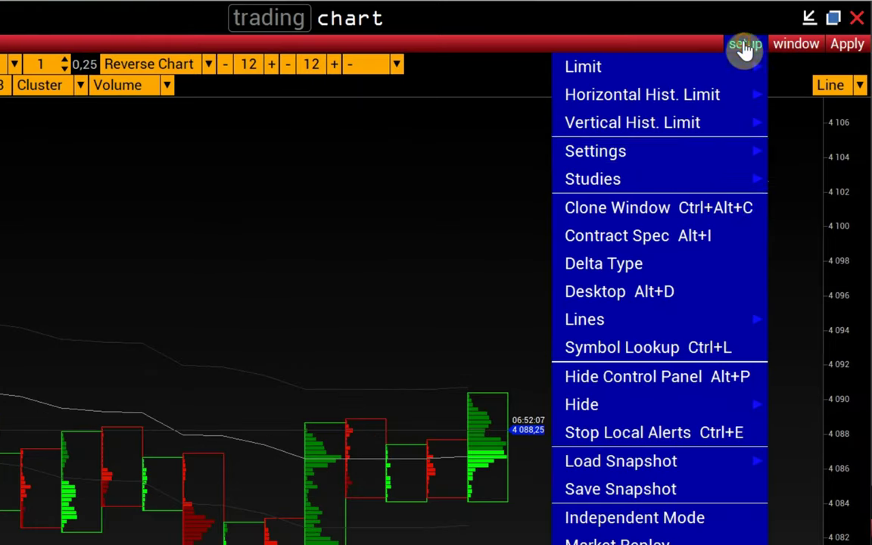
mouse_move(695, 151)
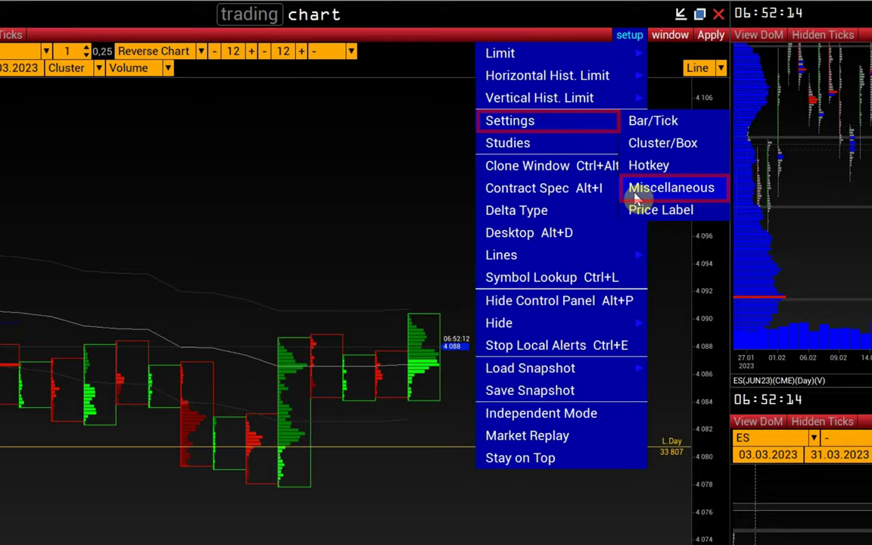
left_click(787, 236)
scroll(327, 255, "down", 2)
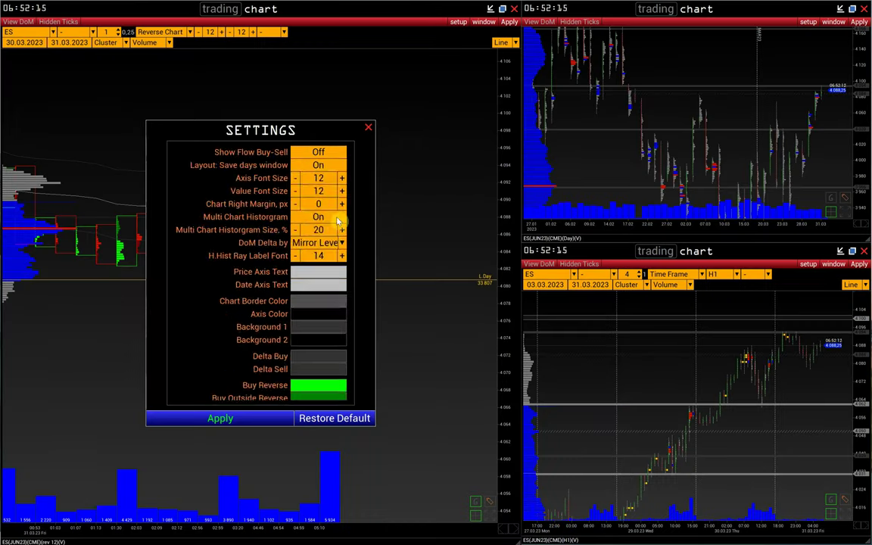
scroll(327, 255, "down", 3)
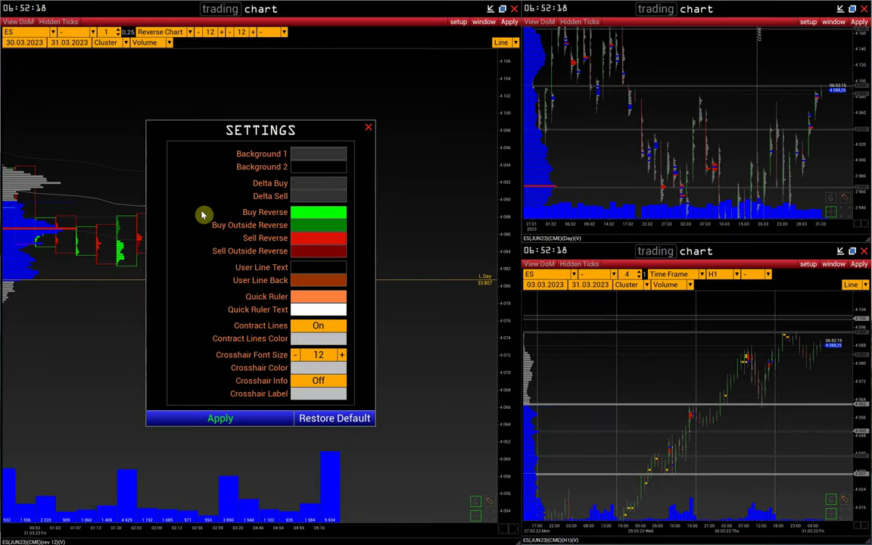